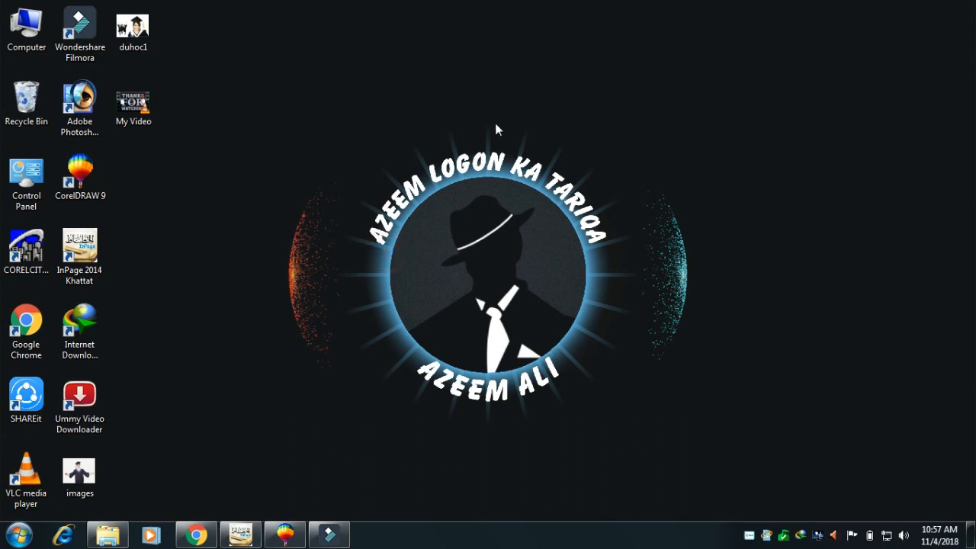
pyautogui.moveTo(576, 100); pyautogui.dragTo(429, 195)
pyautogui.moveTo(347, 159); pyautogui.dragTo(629, 305)
pyautogui.click(272, 303)
# - Switch to CorelDRAW and add the artistic text "Wel come" on the empty area beside the page
pyautogui.click(285, 533)
pyautogui.click(382, 303)
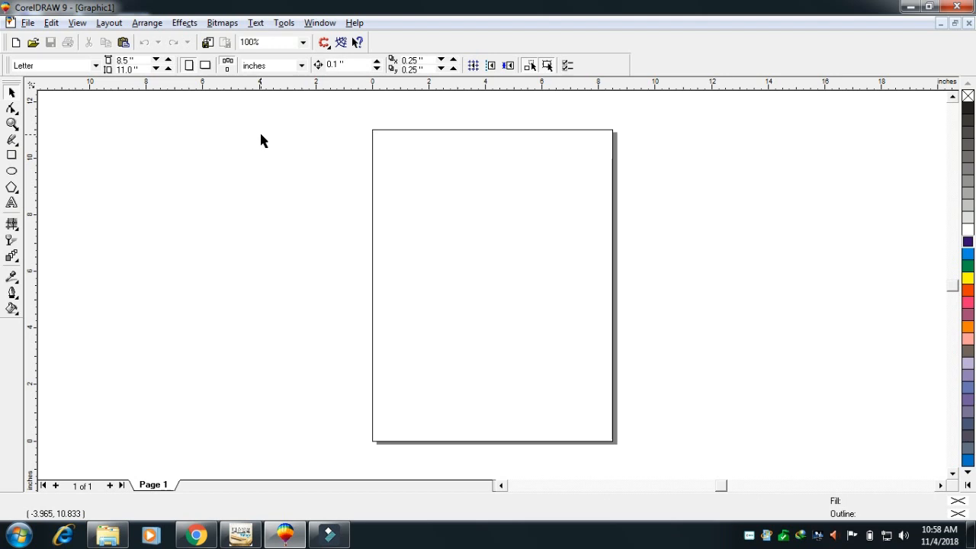
pyautogui.click(11, 202)
pyautogui.click(128, 276)
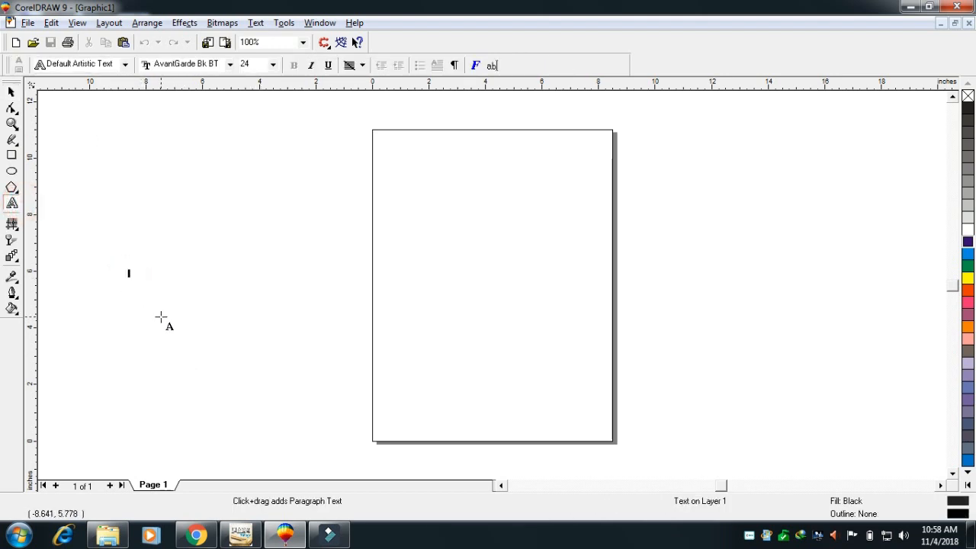
pyautogui.write('w')
pyautogui.hotkey('ctrl', 'space')
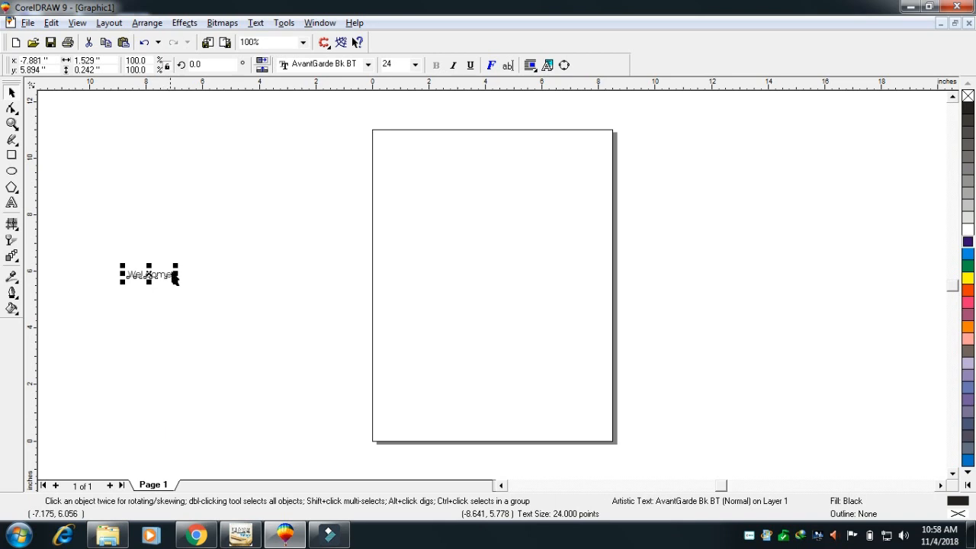
# - Enlarge the "Wel come" text to about 169 points and set its font to Aachen BT
pyautogui.moveTo(176, 267); pyautogui.dragTo(439, 162)
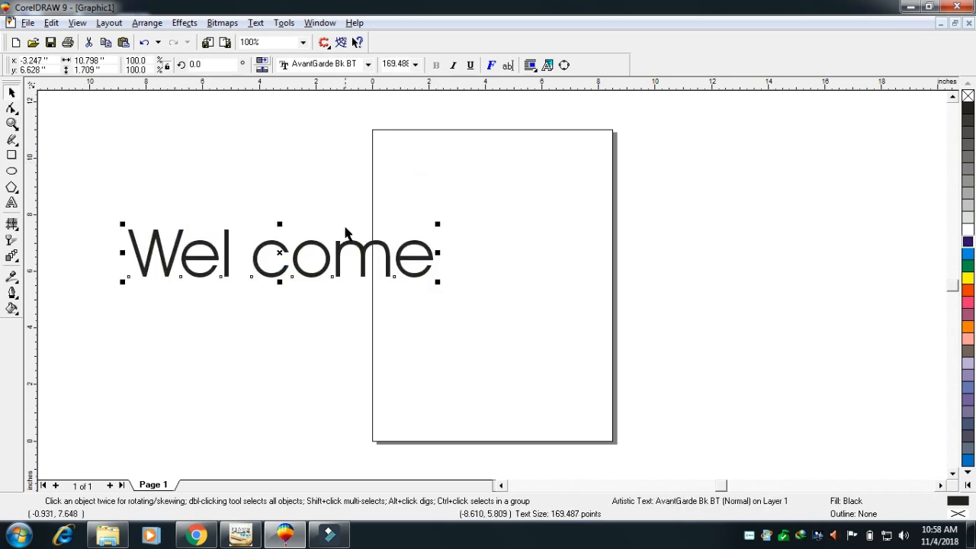
pyautogui.moveTo(381, 245); pyautogui.dragTo(457, 213)
pyautogui.click(367, 65)
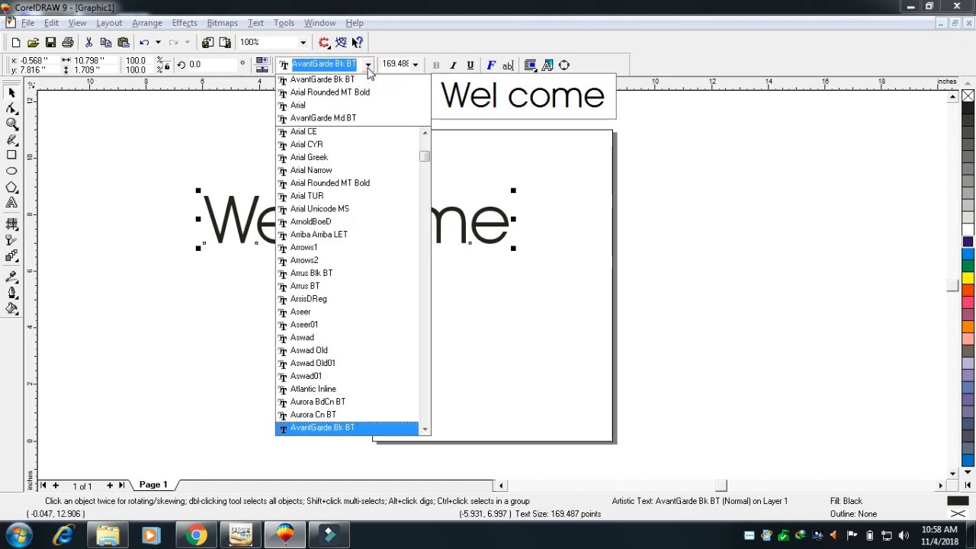
pyautogui.write('achen')
pyautogui.press('Return')
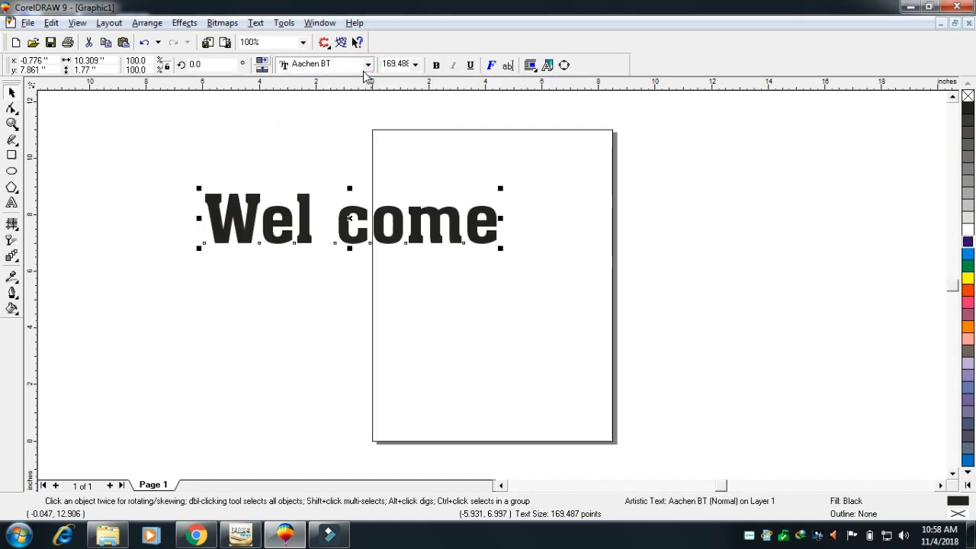
pyautogui.moveTo(349, 220); pyautogui.dragTo(369, 200)
# - Change the case of the text to Title Case
pyautogui.hotkey('alt', 't')
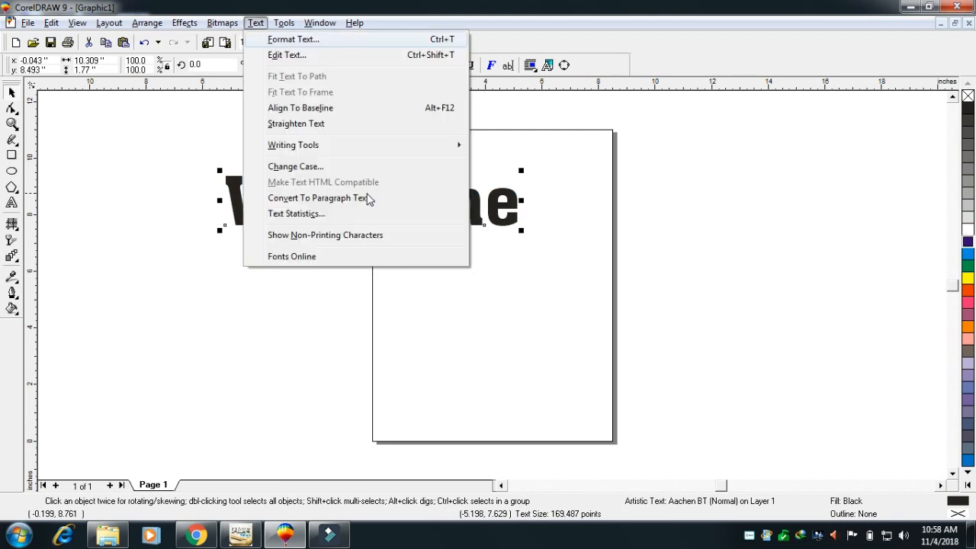
pyautogui.press('c')
pyautogui.moveTo(420, 196); pyautogui.dragTo(443, 155)
pyautogui.click(442, 221)
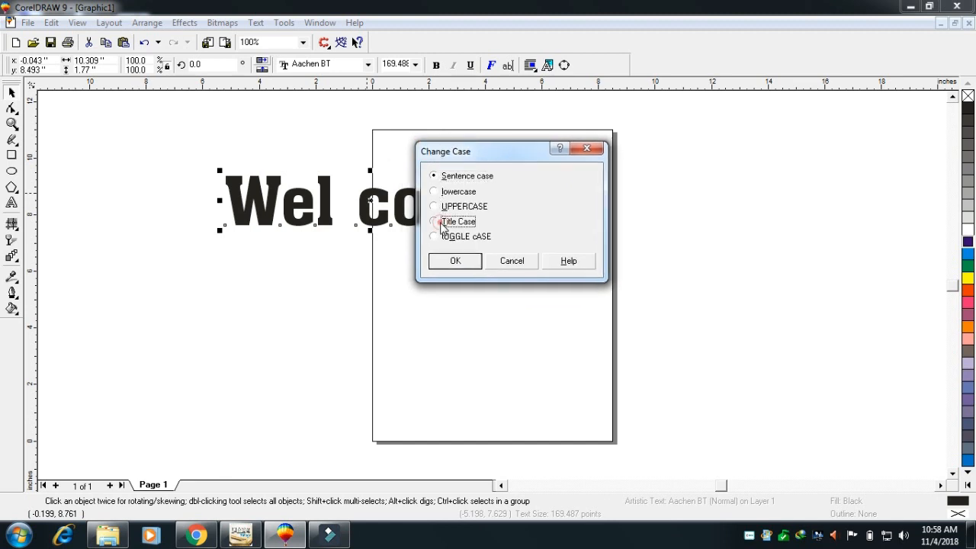
pyautogui.click(453, 261)
pyautogui.moveTo(401, 202); pyautogui.dragTo(406, 214)
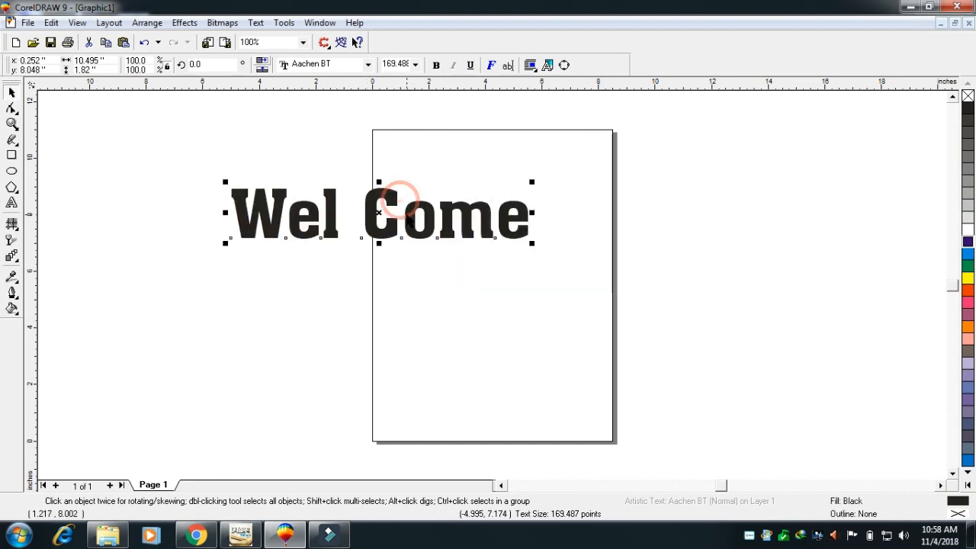
# - Centre the text on the page
pyautogui.press('p')
pyautogui.press('F4')
pyautogui.click(389, 362)
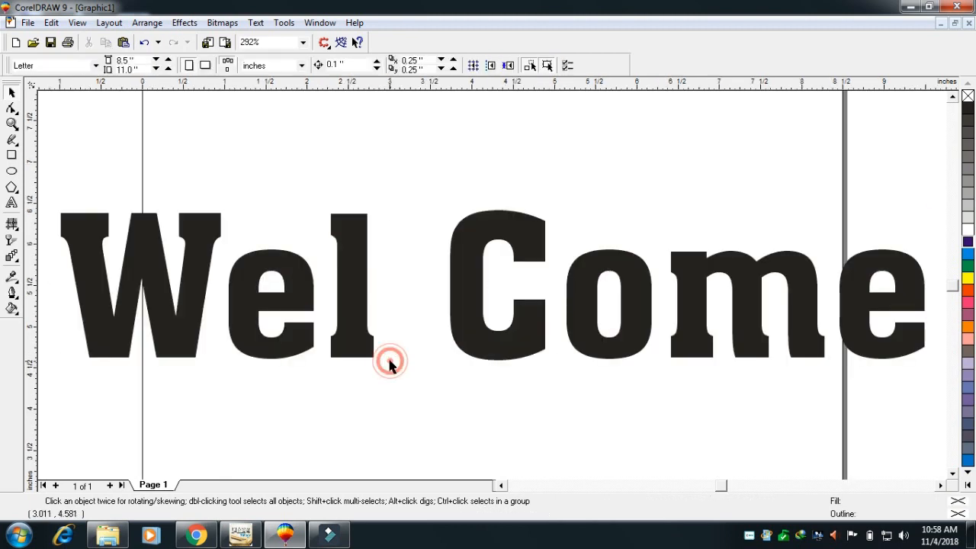
pyautogui.click(371, 350)
pyautogui.moveTo(362, 345); pyautogui.dragTo(365, 345)
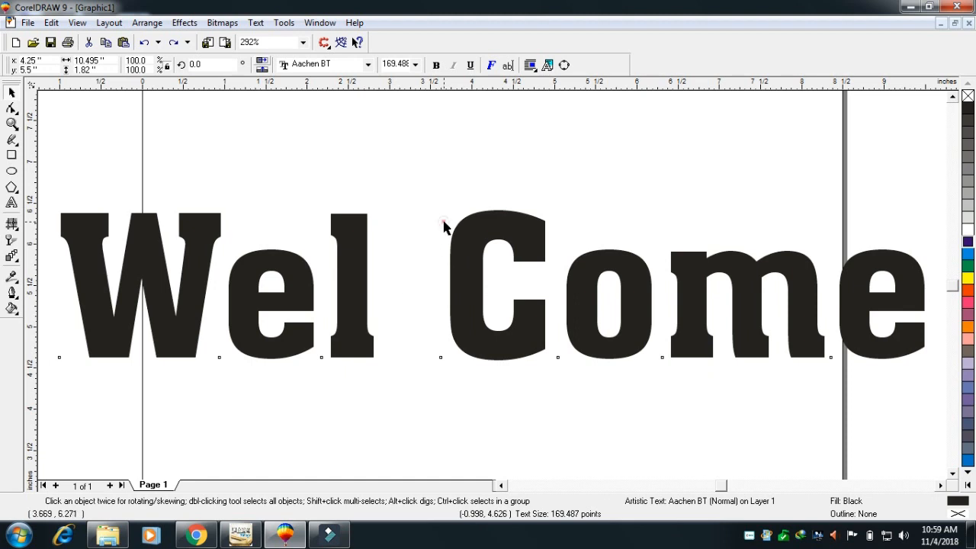
pyautogui.click(444, 227)
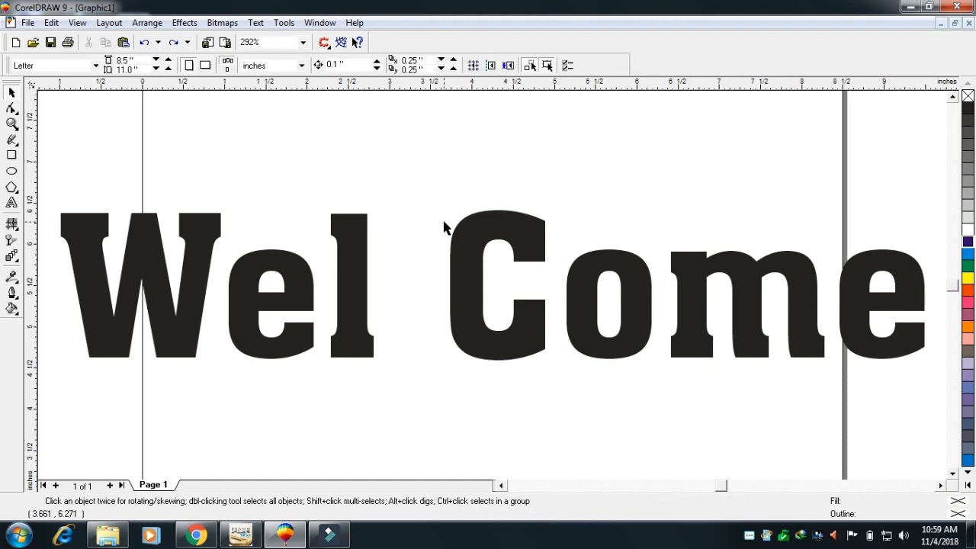
pyautogui.click(459, 255)
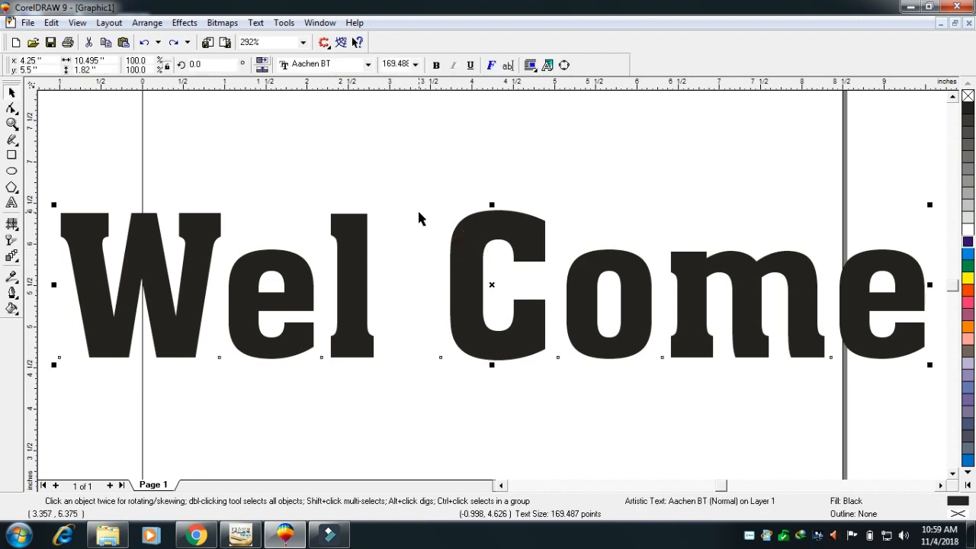
pyautogui.moveTo(492, 204); pyautogui.dragTo(493, 204)
pyautogui.click(436, 229)
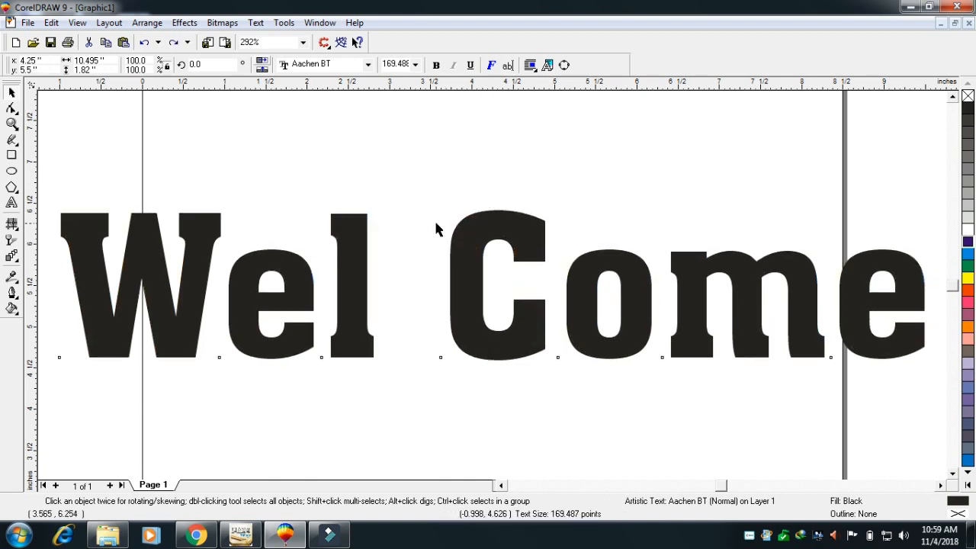
pyautogui.click(471, 240)
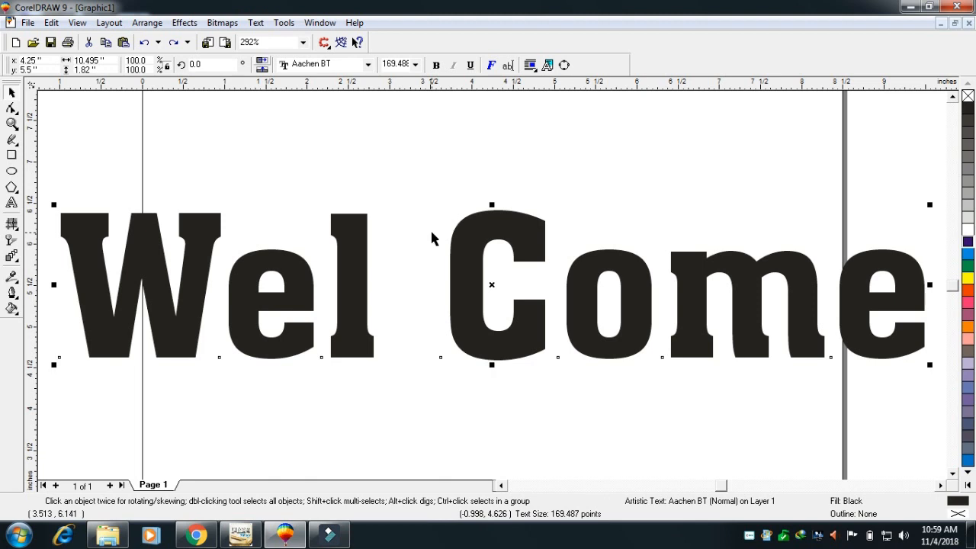
# - Change the case of the text to UPPERCASE
pyautogui.hotkey('alt', 't')
pyautogui.press('g')
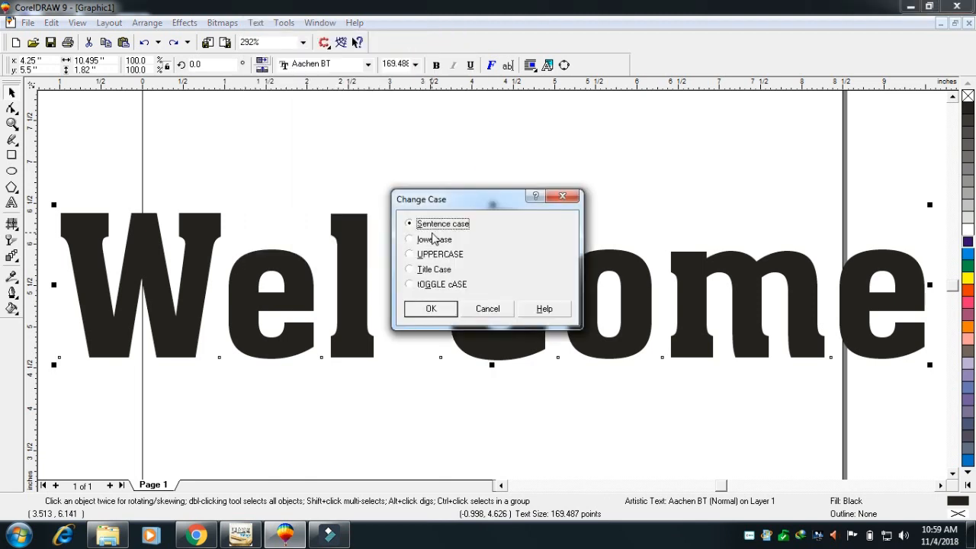
pyautogui.click(429, 257)
pyautogui.click(432, 308)
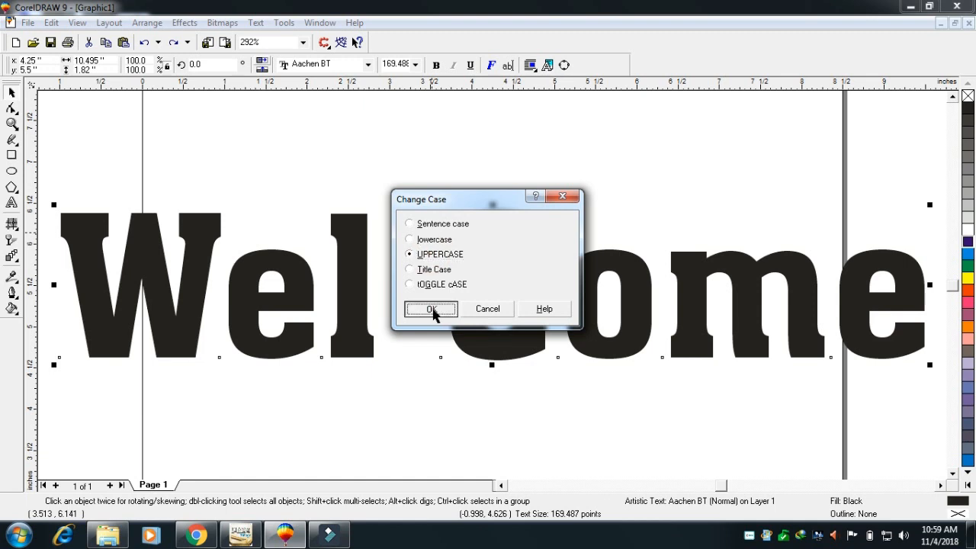
pyautogui.hotkey('shift', 'F2')
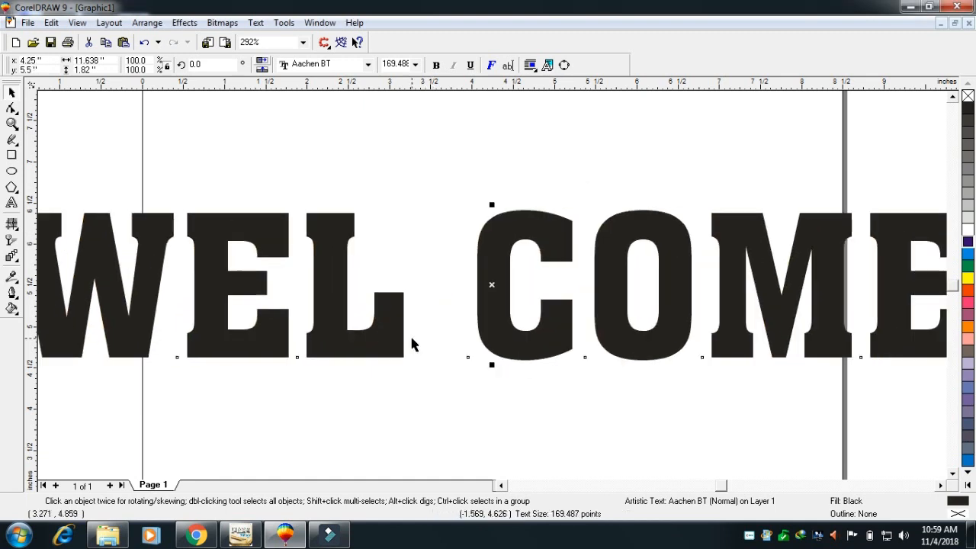
pyautogui.click(451, 139)
pyautogui.press('F3')
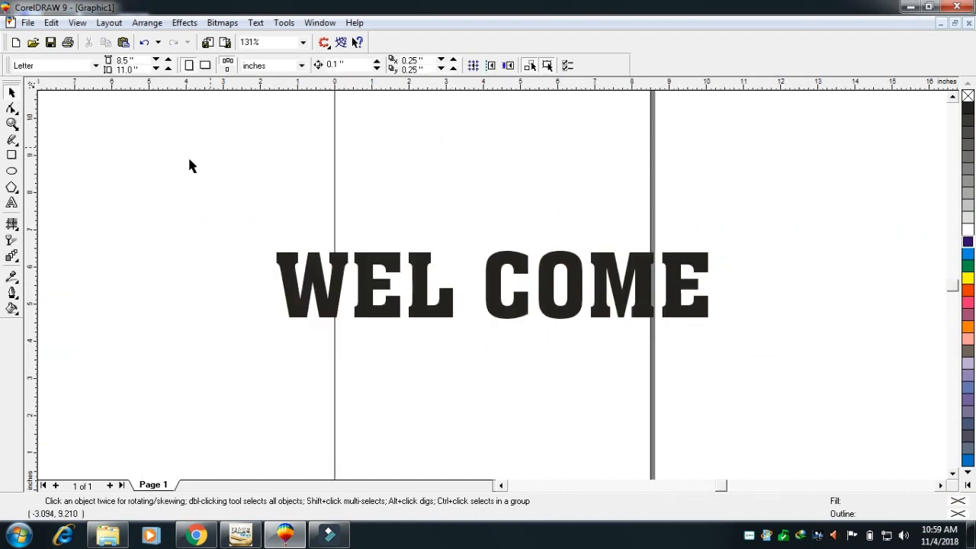
# - Fill the WEL COME text with red
pyautogui.click(442, 311)
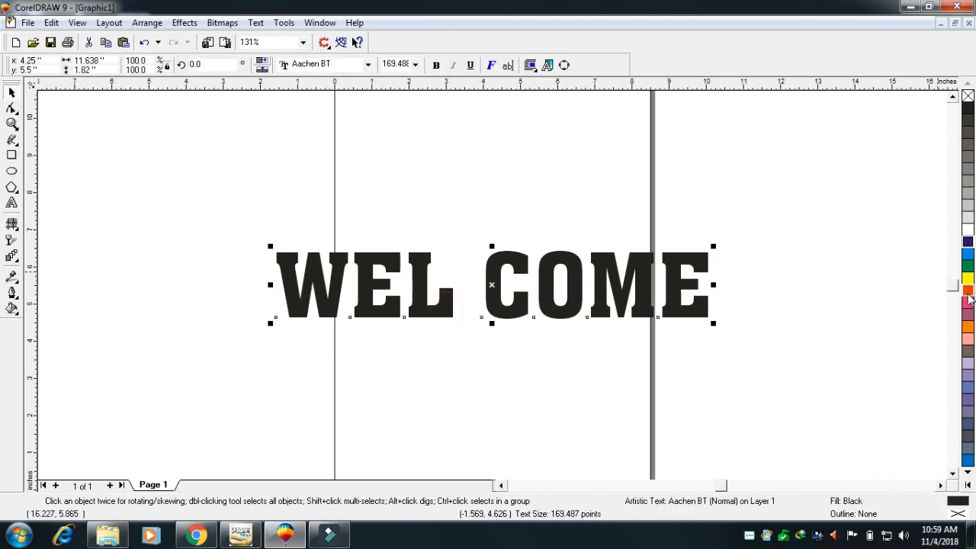
pyautogui.click(967, 291)
pyautogui.click(673, 257)
pyautogui.click(381, 115)
# - Draw a blue-filled rectangle about 15.7 by 8.1 inches around the text and send it to the back
pyautogui.click(11, 154)
pyautogui.moveTo(213, 145); pyautogui.dragTo(798, 446)
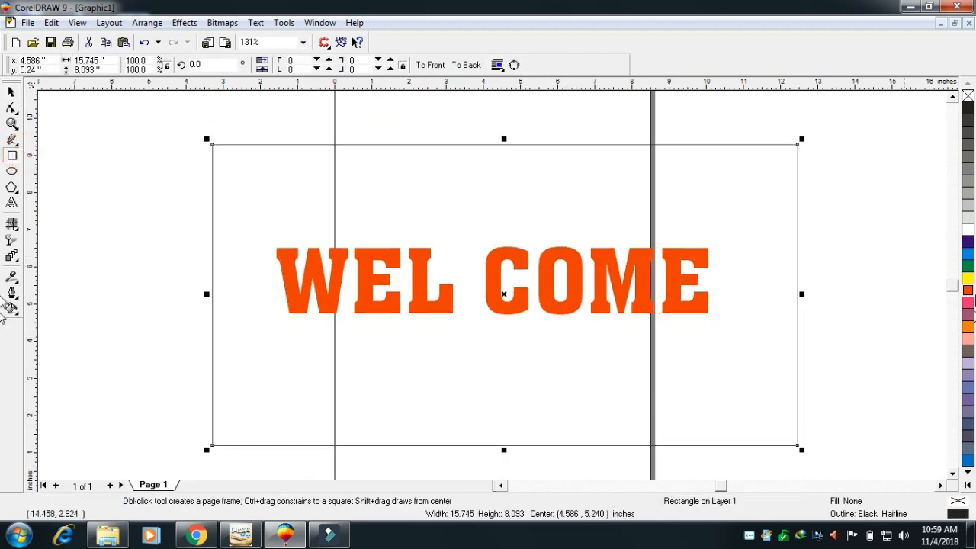
pyautogui.click(967, 243)
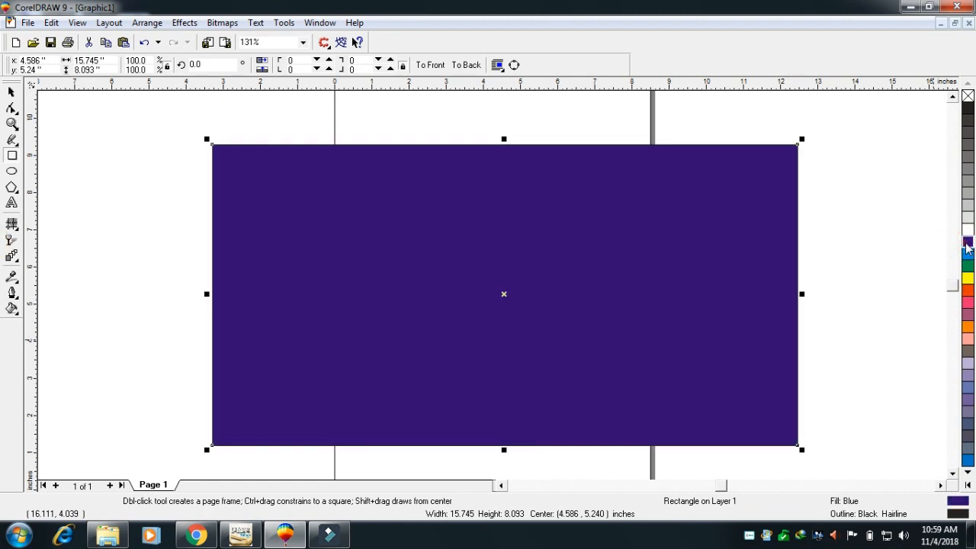
pyautogui.hotkey('shift', 'pagedown')
# - Move the text to the rectangle's lower part, enlarge it to about 200 points and centre it horizontally on the rectangle
pyautogui.click(703, 304)
pyautogui.moveTo(702, 303); pyautogui.dragTo(669, 389)
pyautogui.moveTo(685, 330); pyautogui.dragTo(761, 309)
pyautogui.keyDown('shift'); pyautogui.click(716, 265); pyautogui.keyUp('shift')
pyautogui.click(795, 270)
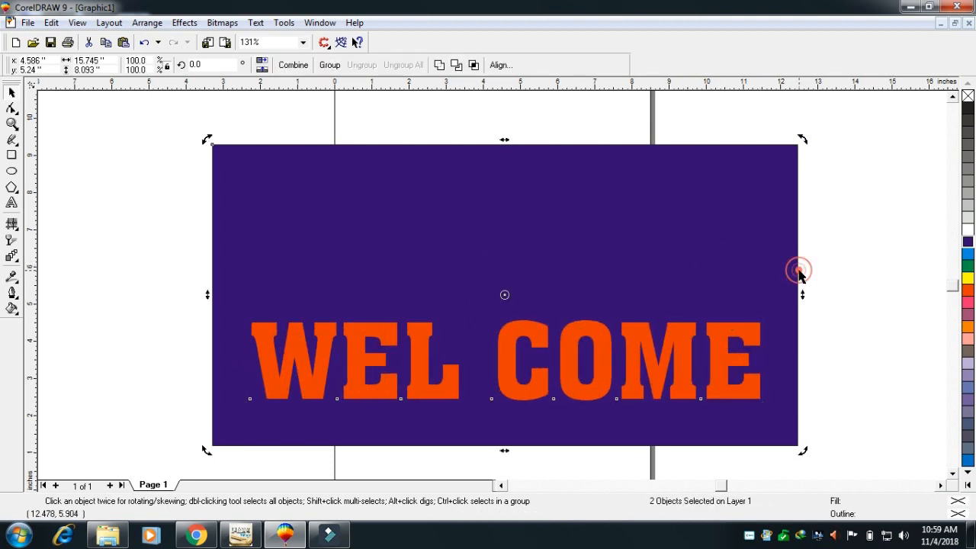
pyautogui.click(800, 272)
# - Give the WEL COME text a white outline with a width of 20 points that scales with the image
pyautogui.click(678, 336)
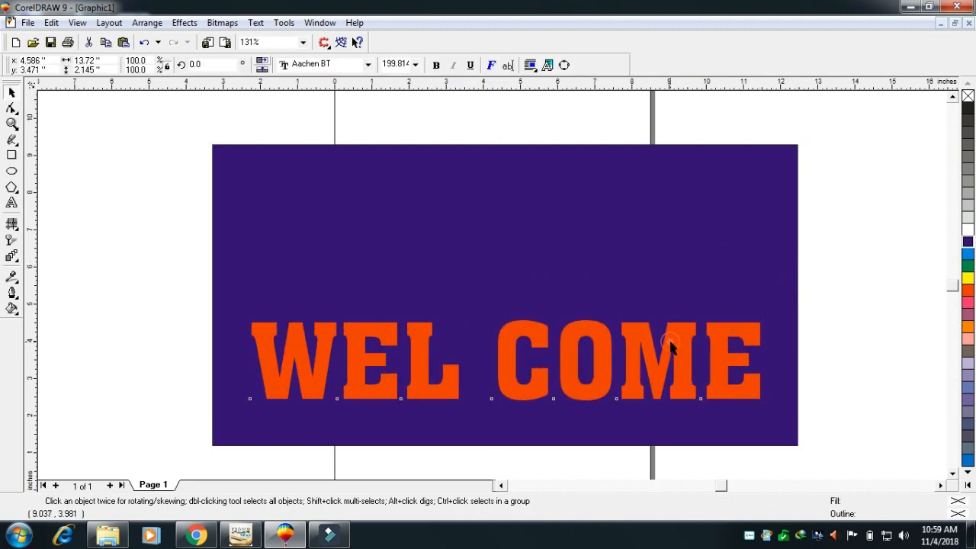
pyautogui.rightClick(966, 230)
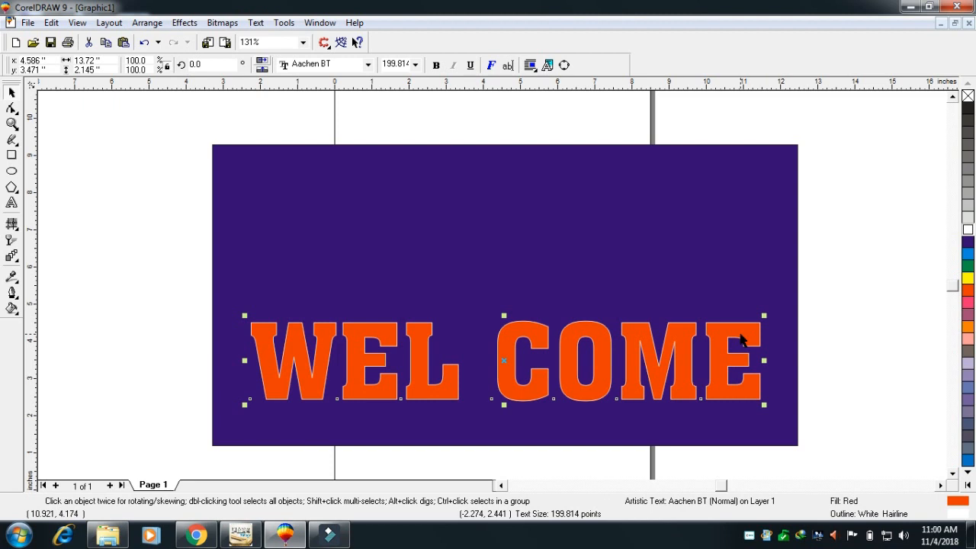
pyautogui.press('F12')
pyautogui.moveTo(468, 122); pyautogui.dragTo(450, 118)
pyautogui.doubleClick(357, 184)
pyautogui.write('20')
pyautogui.press('Tab')
pyautogui.hotkey('alt', 'm')
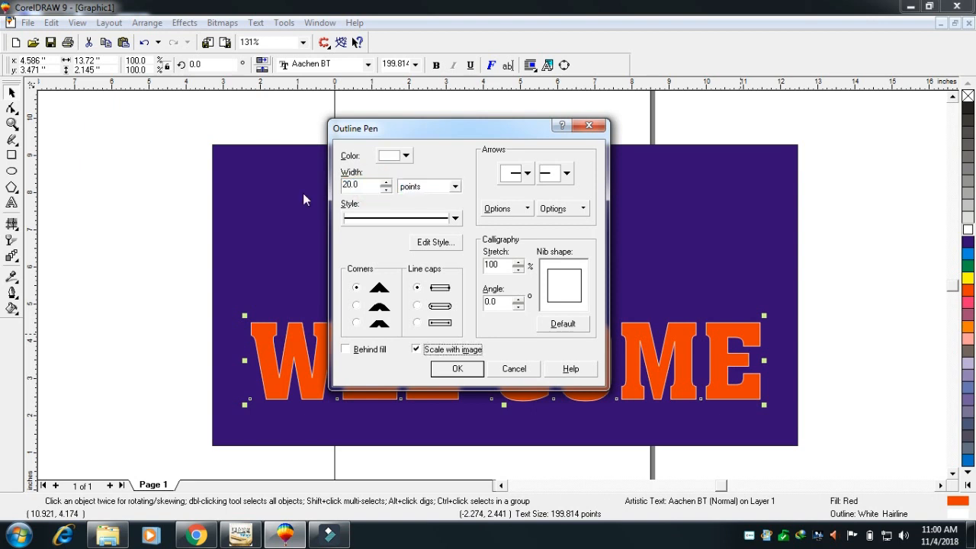
# - Place the text's outline behind the fill, give it rounded corners, and shift the text up slightly
pyautogui.hotkey('alt', 'b')
pyautogui.press('Tab')
pyautogui.press('Tab')
pyautogui.press('Down')
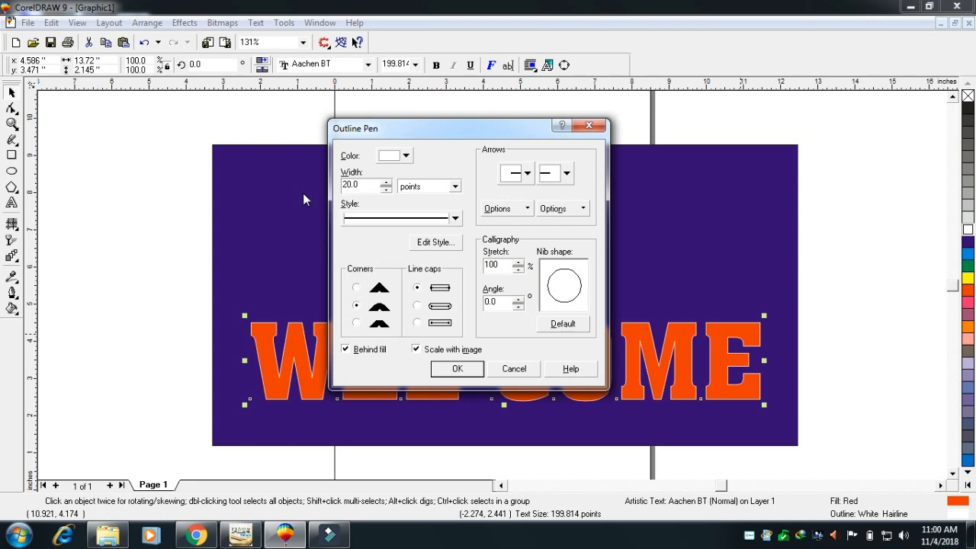
pyautogui.press('Return')
pyautogui.moveTo(536, 329); pyautogui.dragTo(536, 326)
# - Reopen the text's outline settings, choose rounded line caps, and leave Scale with image enabled
pyautogui.press('F12')
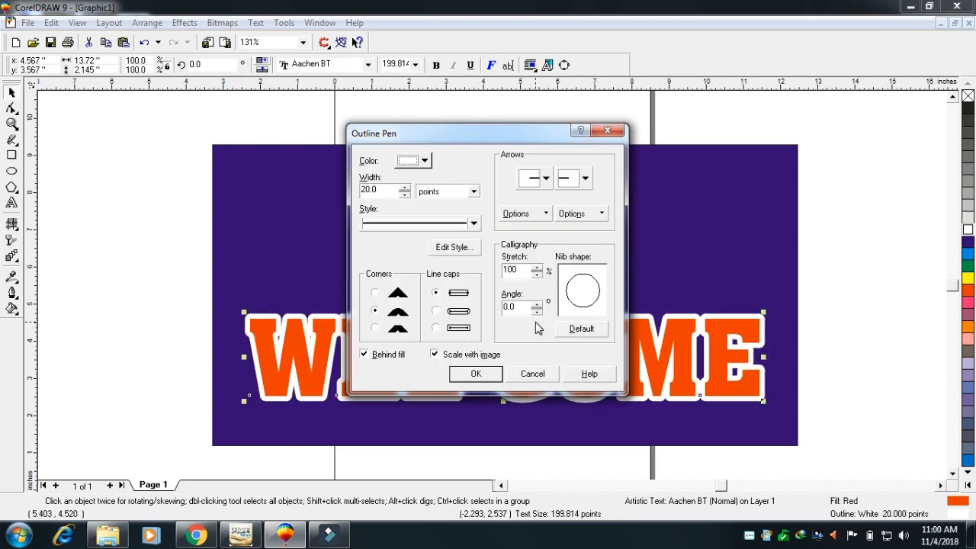
pyautogui.click(435, 310)
pyautogui.click(437, 356)
pyautogui.click(436, 355)
pyautogui.click(474, 373)
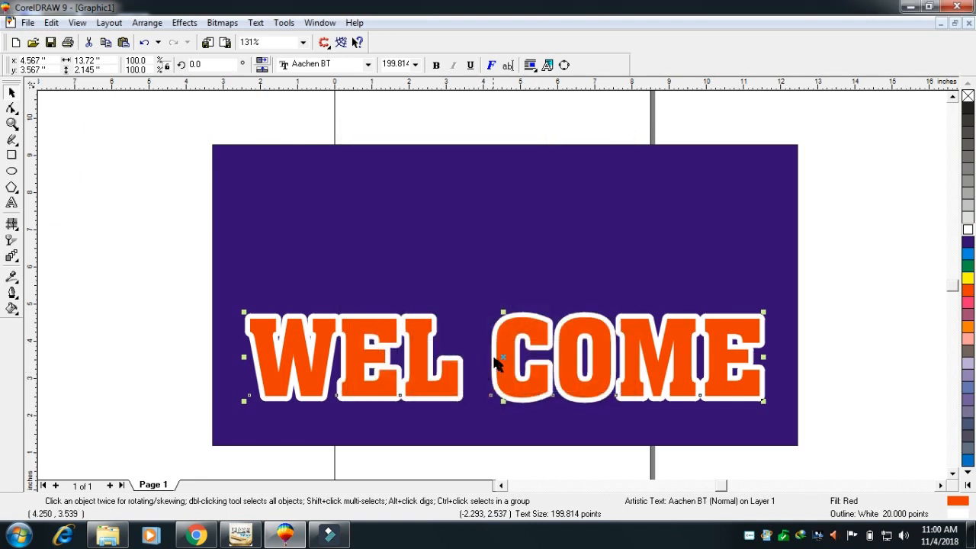
# - Convert the WEL COME text to curves and centre it horizontally on the blue rectangle
pyautogui.moveTo(503, 358); pyautogui.dragTo(503, 355)
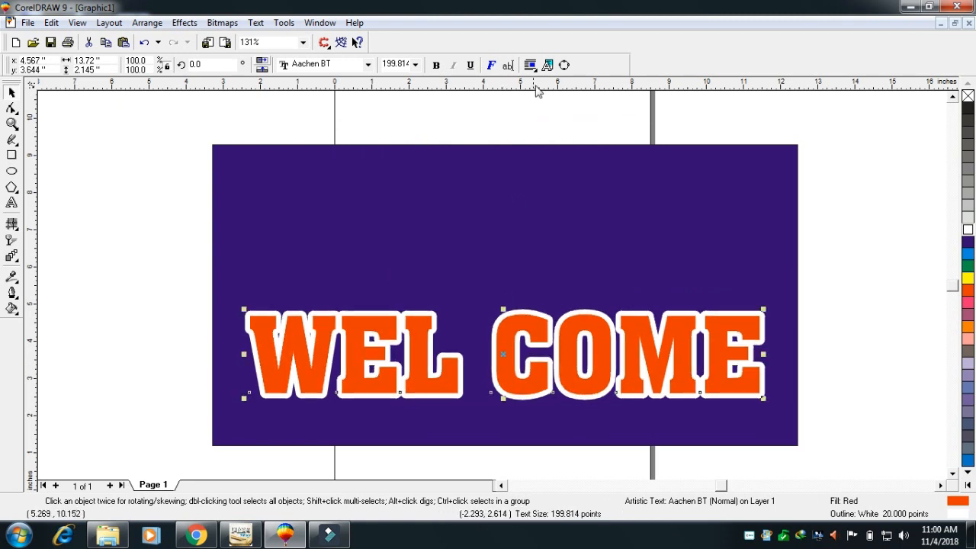
pyautogui.click(564, 67)
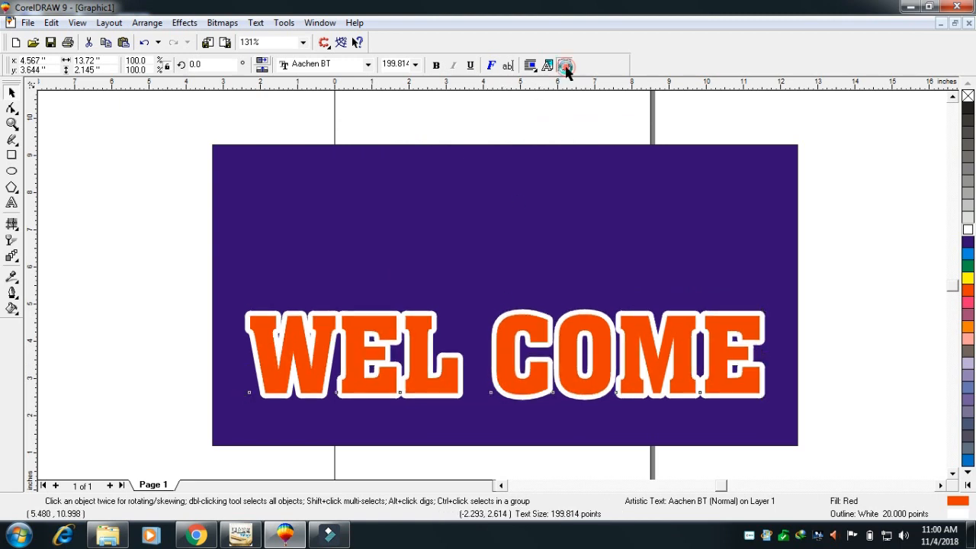
pyautogui.keyDown('shift'); pyautogui.click(466, 285); pyautogui.keyUp('shift')
pyautogui.click(140, 345)
pyautogui.click(284, 353)
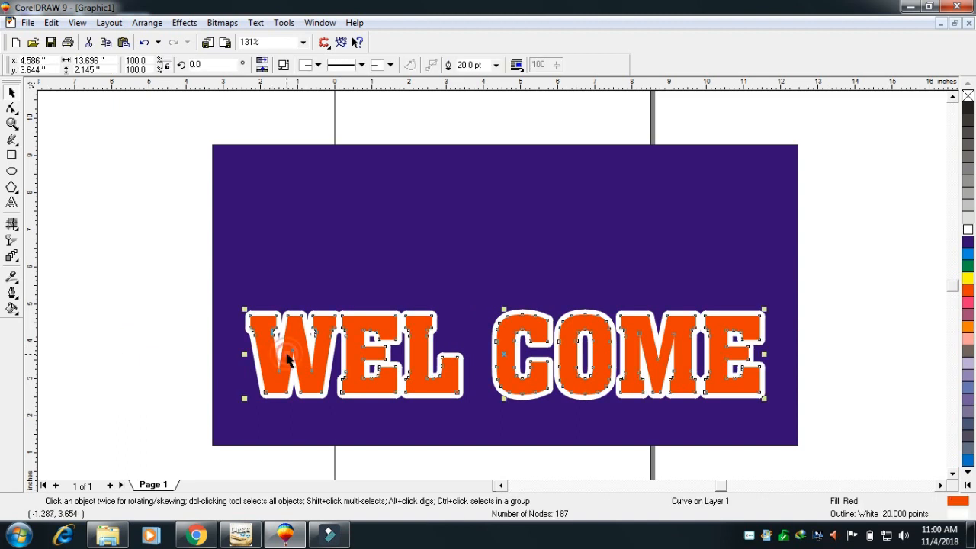
# - Apply an envelope to the WEL COME text and pull its upper middle node up near the blue rectangle's upper edge
pyautogui.click(13, 259)
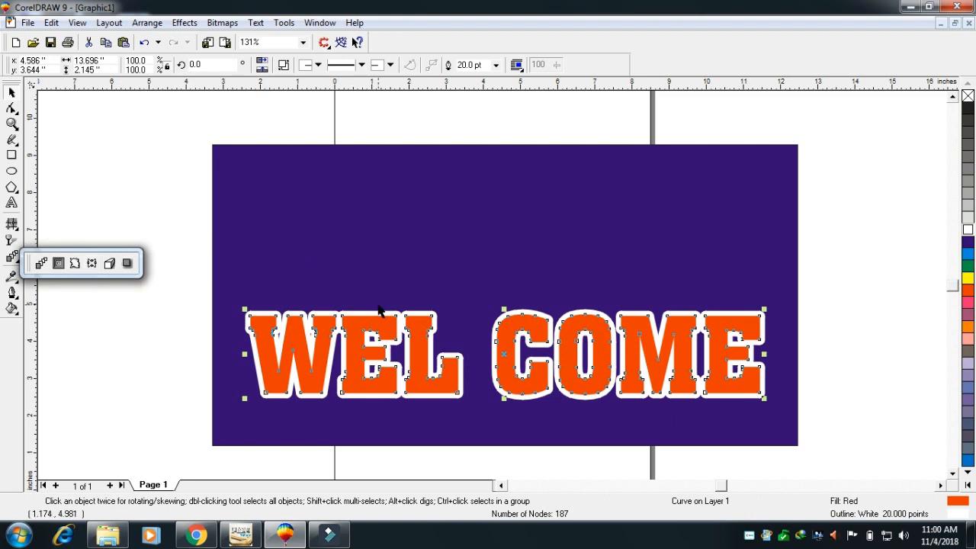
pyautogui.click(505, 310)
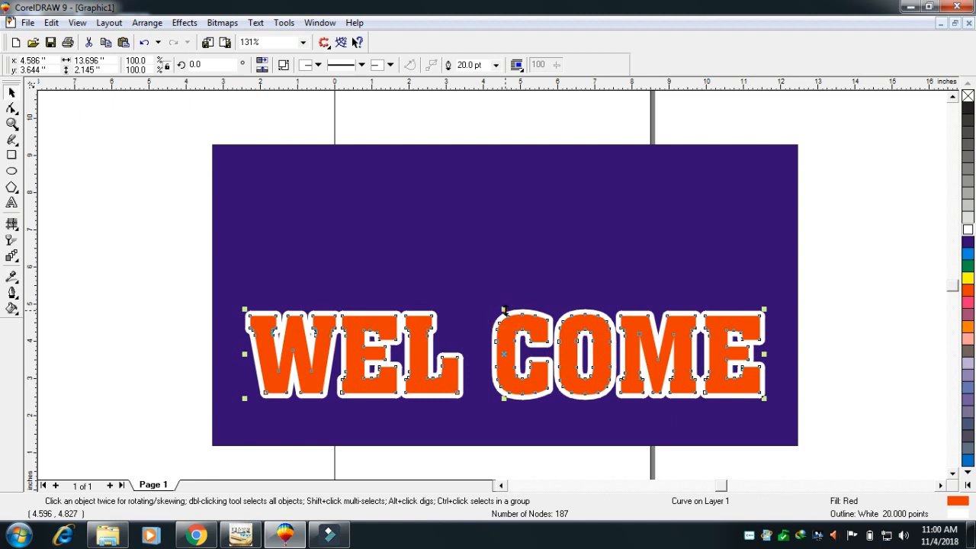
pyautogui.moveTo(12, 257); pyautogui.dragTo(87, 263)
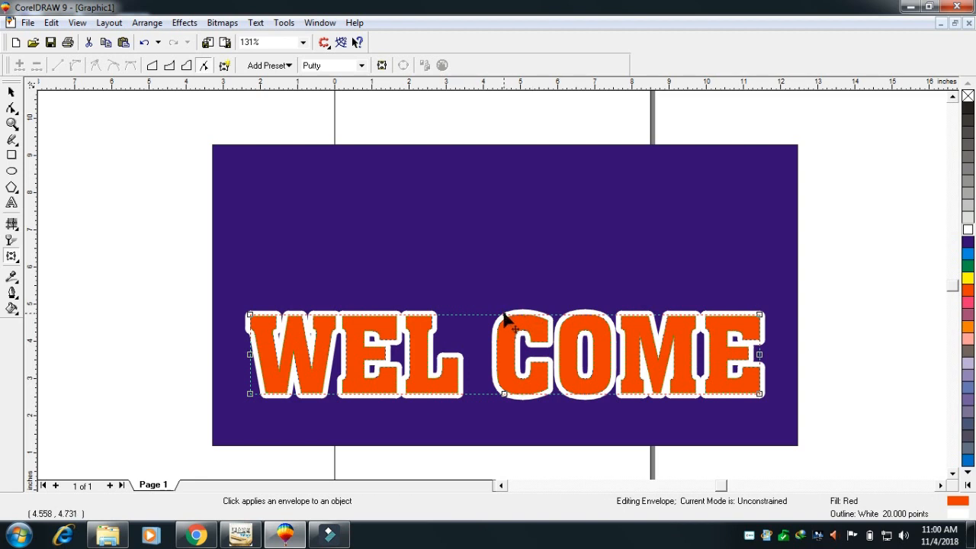
pyautogui.moveTo(505, 318); pyautogui.dragTo(500, 164)
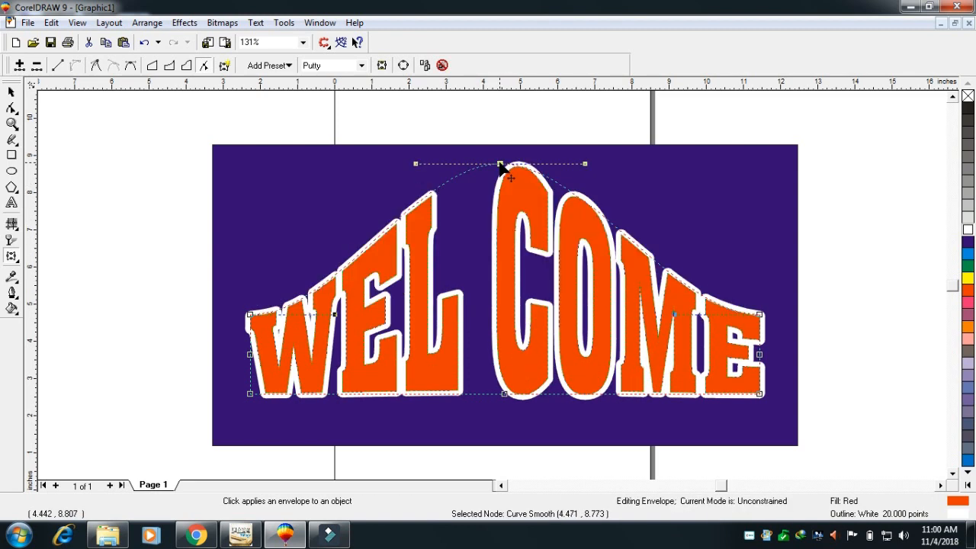
pyautogui.click(324, 126)
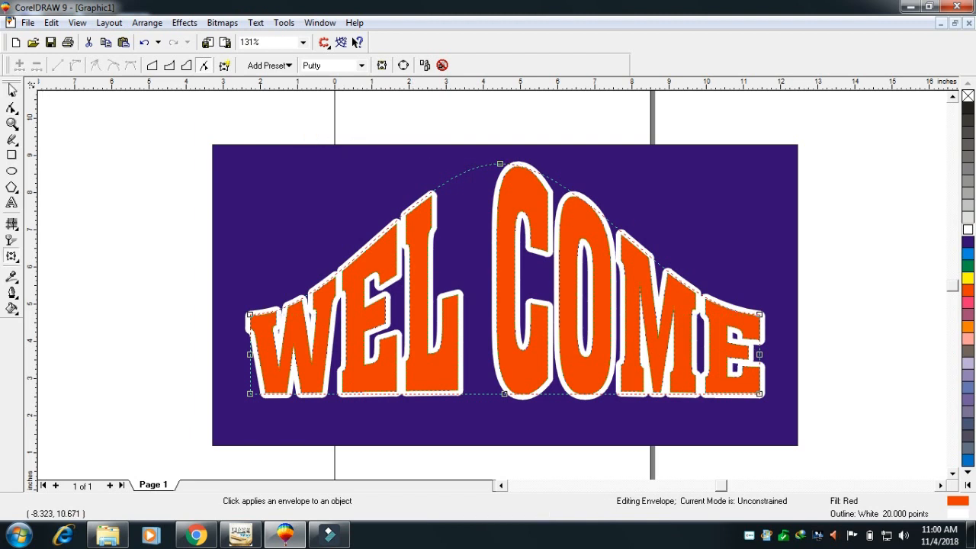
# - Stretch the arched text leftward to about 14.56 inches wide and centre it on the blue rectangle both ways
pyautogui.click(11, 92)
pyautogui.click(99, 177)
pyautogui.click(262, 339)
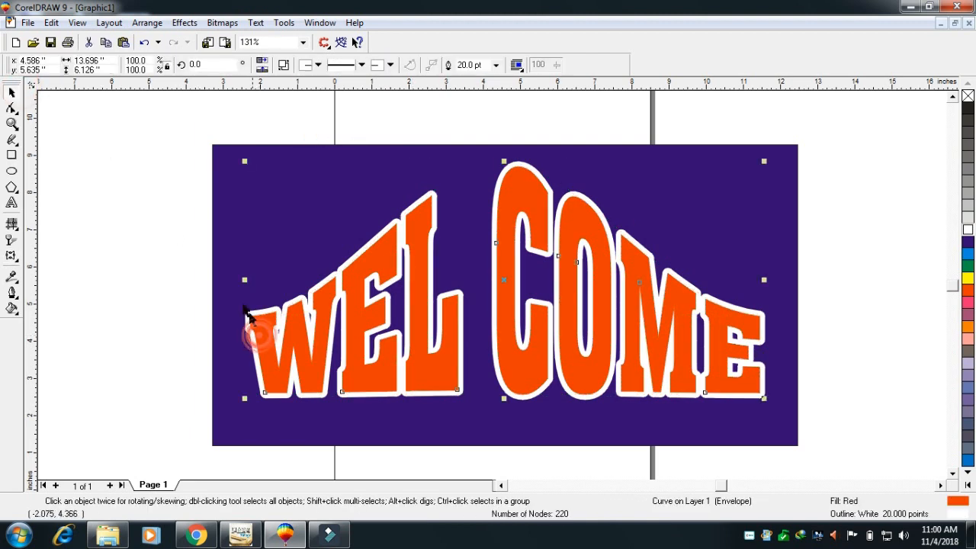
pyautogui.moveTo(244, 280); pyautogui.dragTo(229, 279)
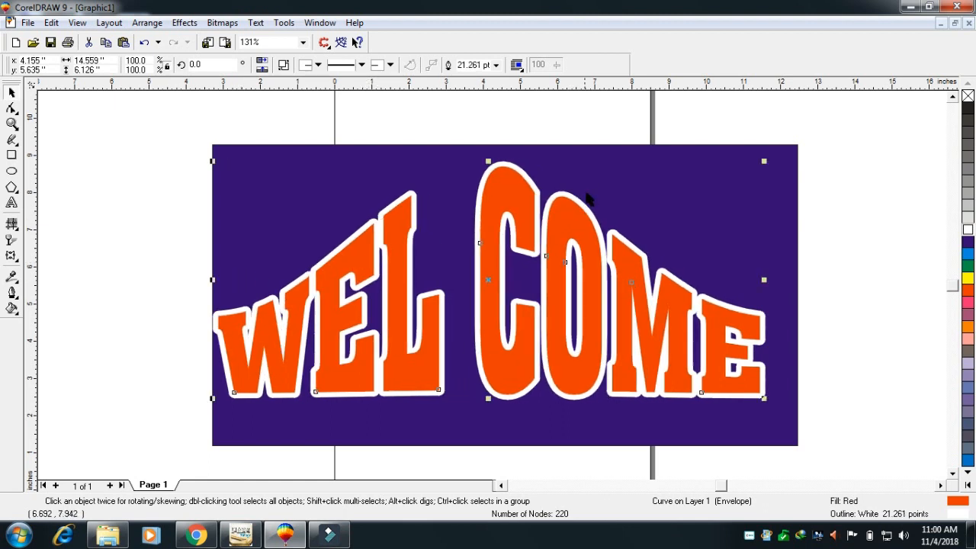
pyautogui.keyDown('shift'); pyautogui.click(590, 197); pyautogui.keyUp('shift')
pyautogui.press('e')
pyautogui.press('c')
pyautogui.click(136, 281)
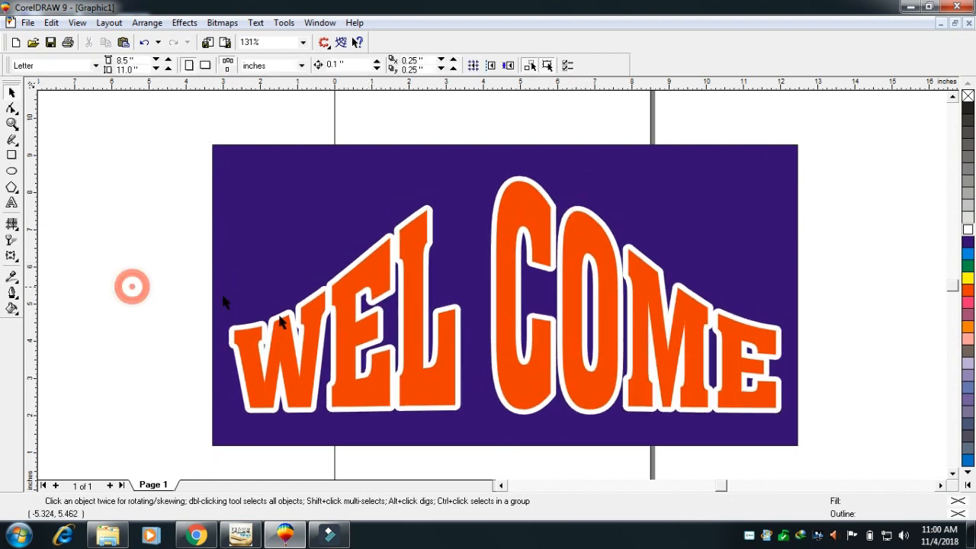
# - Widen the arched text symmetrically about its centre to about 14.65 inches, keeping its height
pyautogui.click(315, 357)
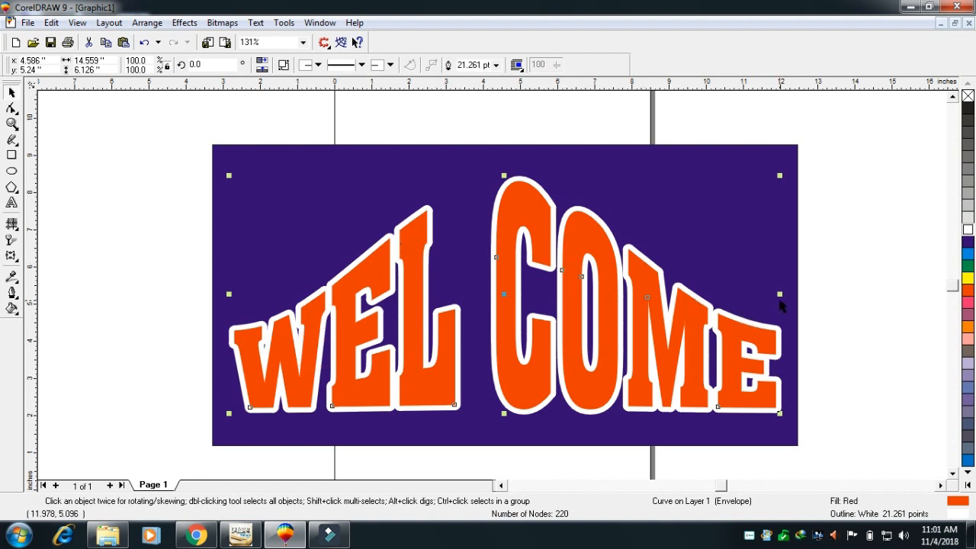
pyautogui.press('space')
pyautogui.keyDown('shift'); pyautogui.click(731, 236); pyautogui.keyUp('shift')
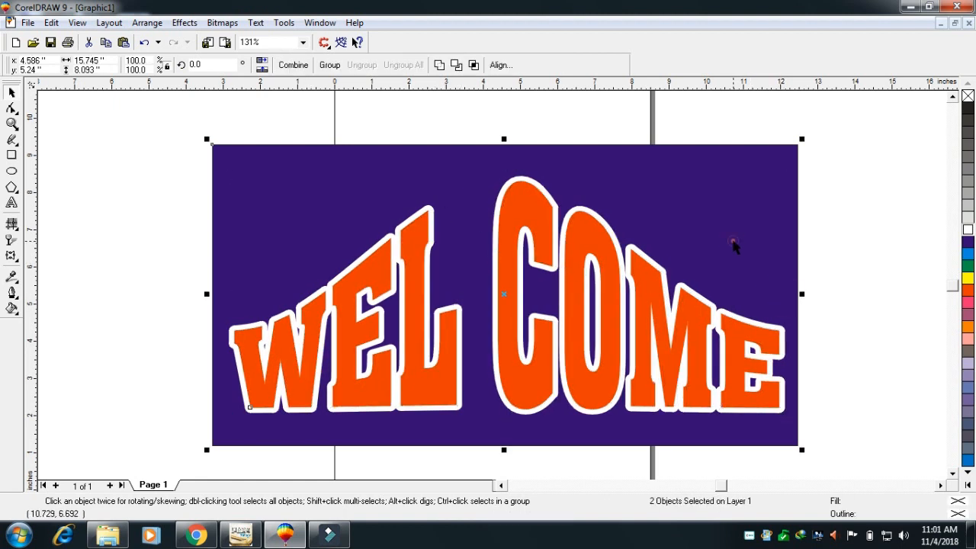
pyautogui.click(868, 247)
pyautogui.click(131, 274)
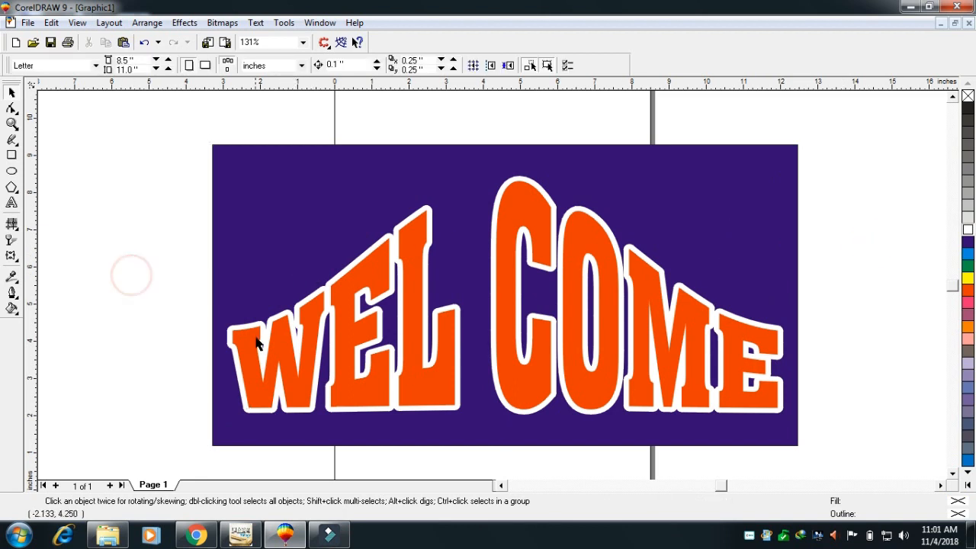
# - Duplicate the arched text and move the copy up above the original lettering
pyautogui.click(267, 357)
pyautogui.click(268, 363)
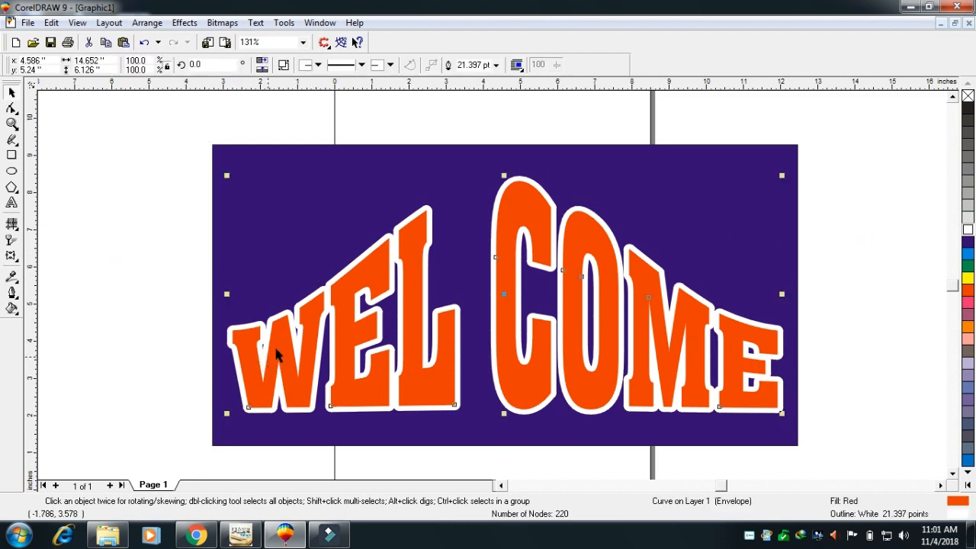
pyautogui.hotkey('ctrl', 'd')
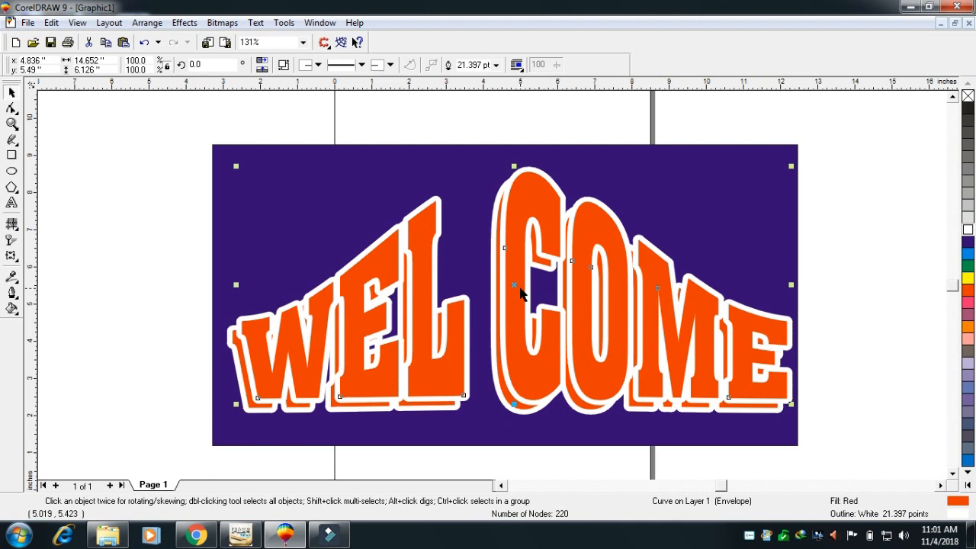
pyautogui.press('F3')
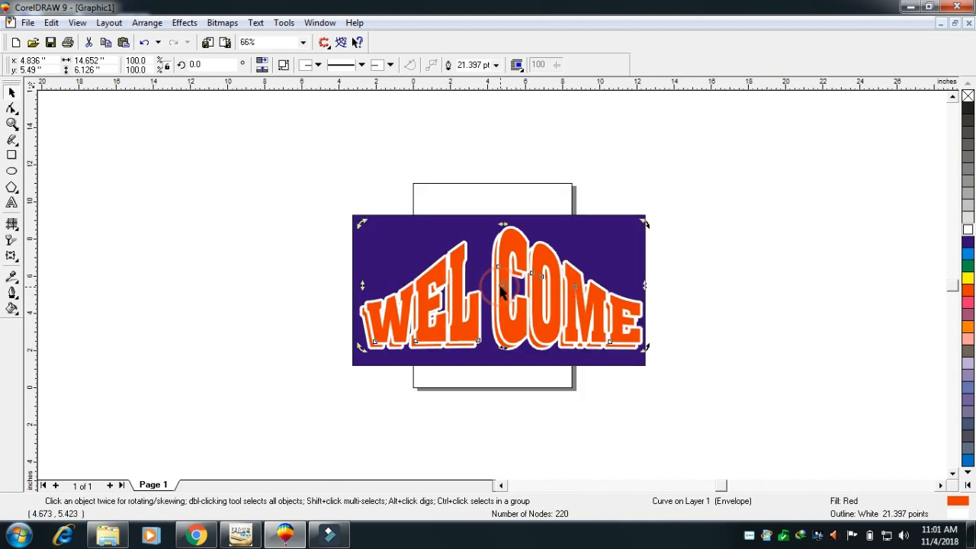
pyautogui.moveTo(501, 291); pyautogui.dragTo(498, 167)
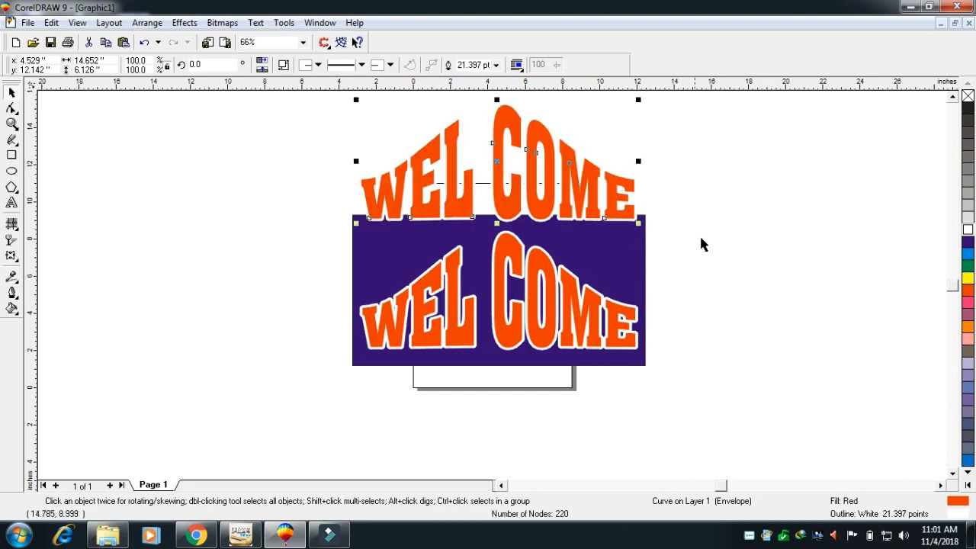
# - Colour the copy's fill and outline cyan and shift it down slightly
pyautogui.click(968, 254)
pyautogui.rightClick(968, 254)
pyautogui.moveTo(533, 176); pyautogui.dragTo(531, 193)
pyautogui.click(514, 243)
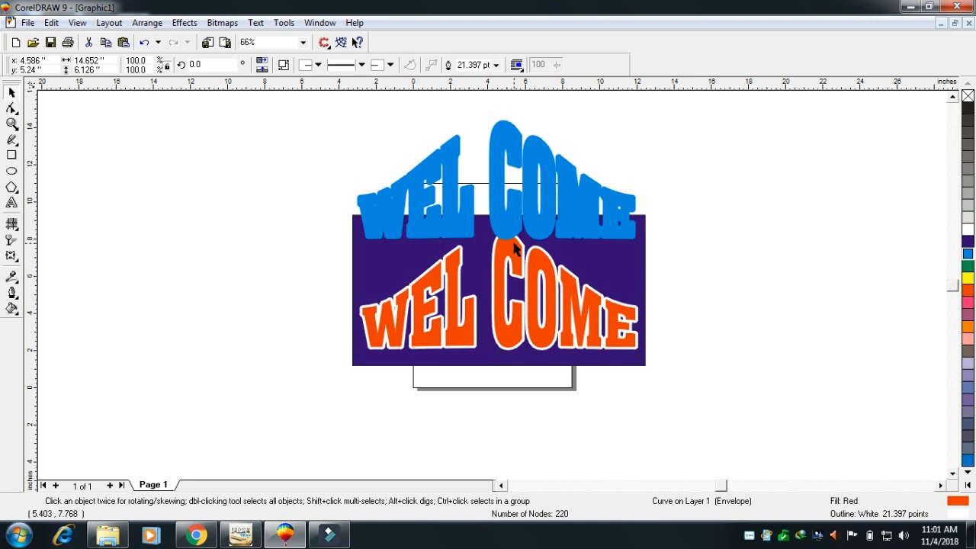
# - Scale the cyan copy down proportionally around its centre to about 12.26 inches wide
pyautogui.click(493, 212)
pyautogui.moveTo(352, 242); pyautogui.dragTo(377, 232)
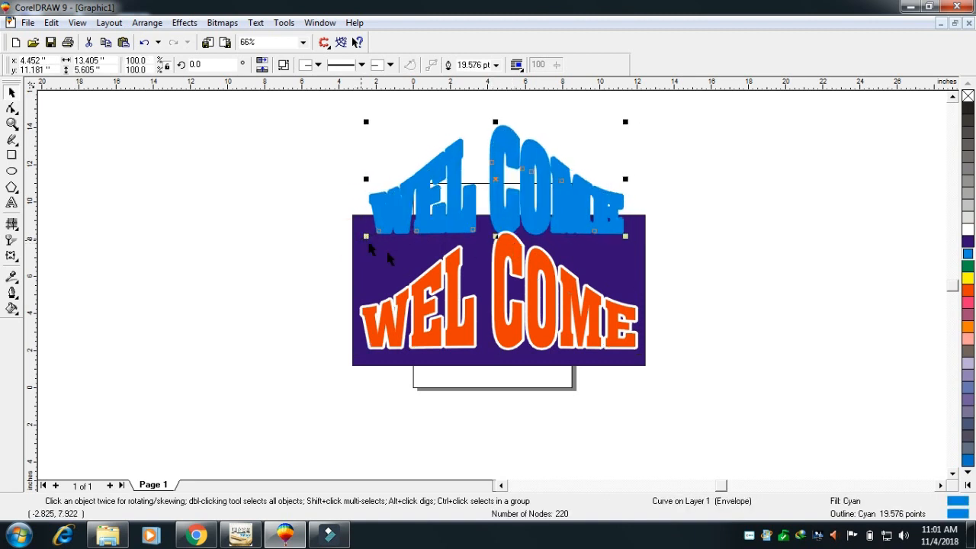
pyautogui.keyDown('shift'); pyautogui.click(452, 284); pyautogui.keyUp('shift')
pyautogui.click(231, 281)
pyautogui.click(390, 219)
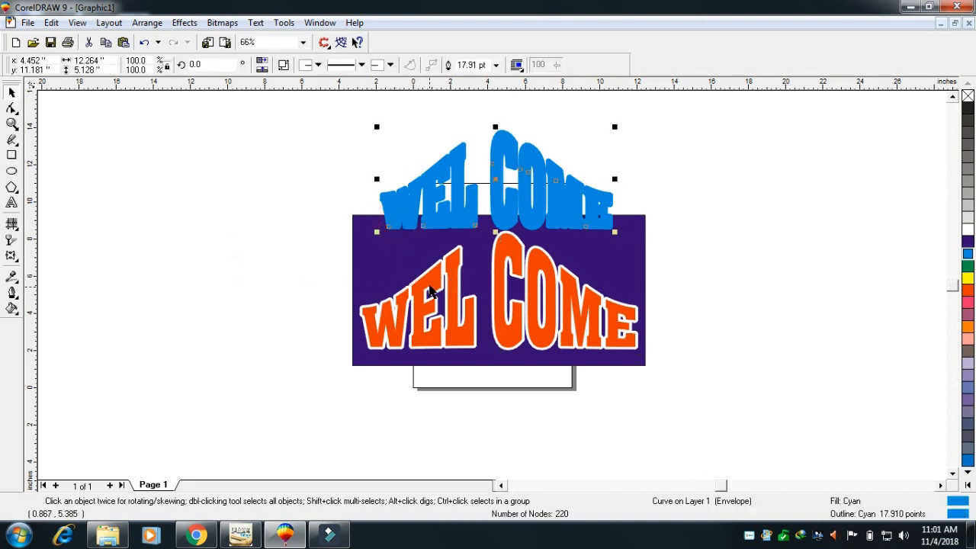
# - Centre the cyan copy on the original red lettering in both directions, behind that lettering
pyautogui.keyDown('shift'); pyautogui.click(431, 290); pyautogui.keyUp('shift')
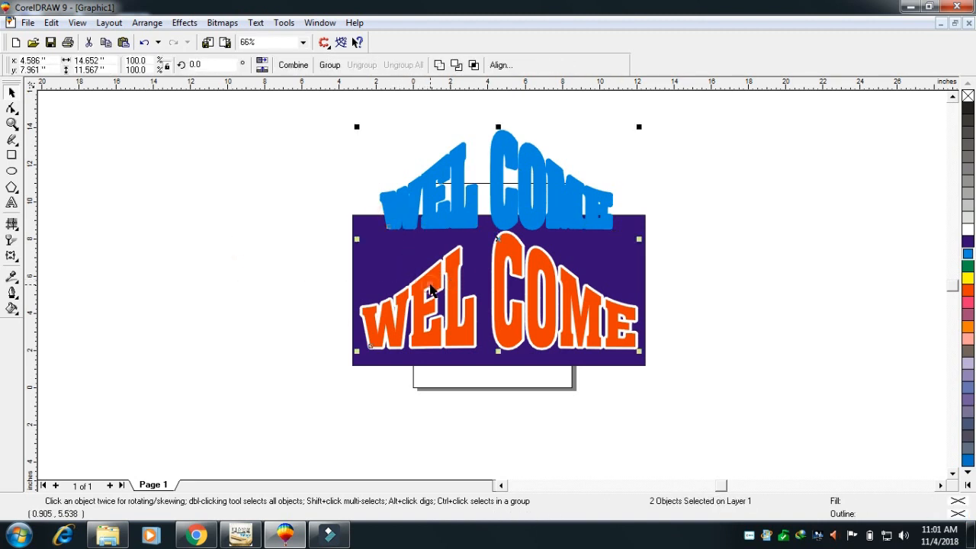
pyautogui.press('c')
pyautogui.press('e')
pyautogui.click(173, 364)
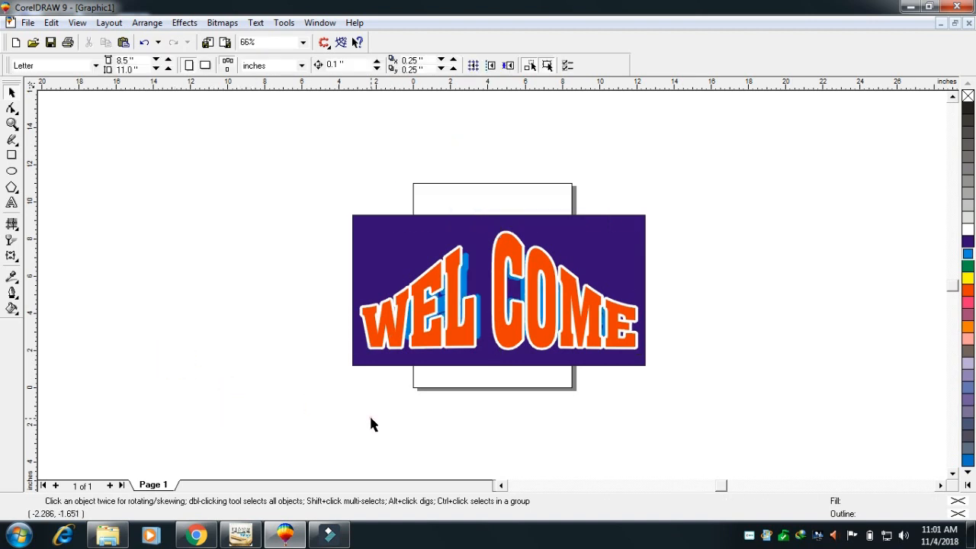
# - Move the red lettering up so the cyan copy sticks out below the letters
pyautogui.press('F4')
pyautogui.moveTo(414, 355); pyautogui.dragTo(420, 315)
pyautogui.click(63, 325)
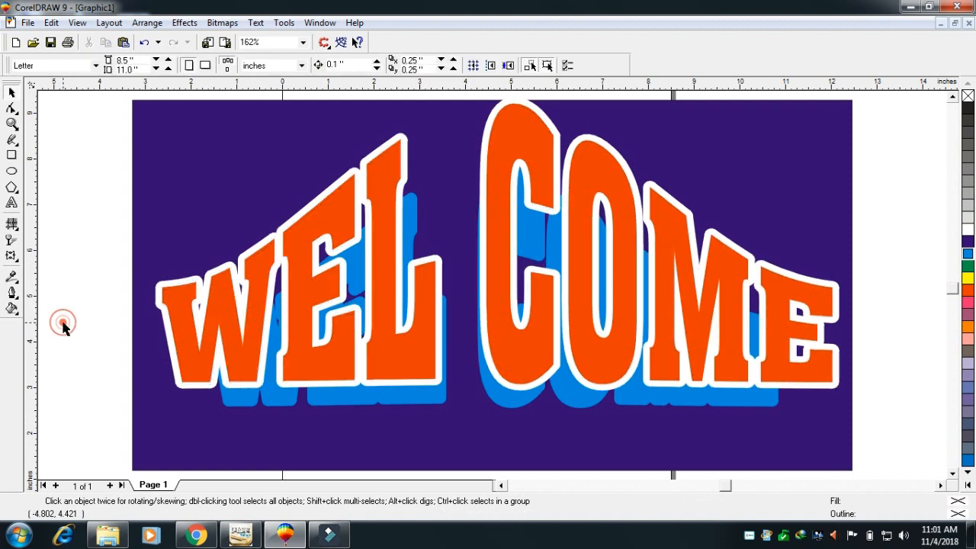
# - Blend the red lettering with the cyan copy behind it using 20 steps
pyautogui.click(14, 257)
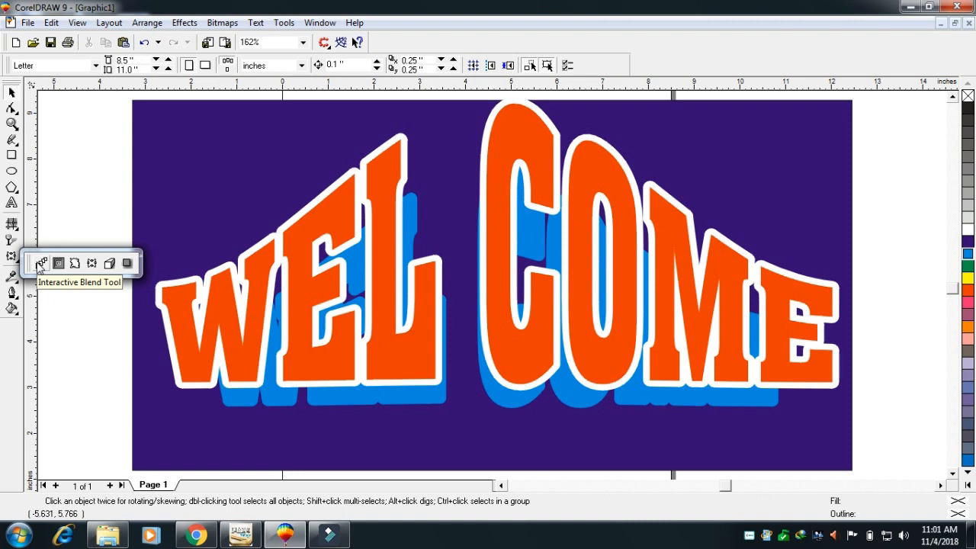
pyautogui.click(40, 265)
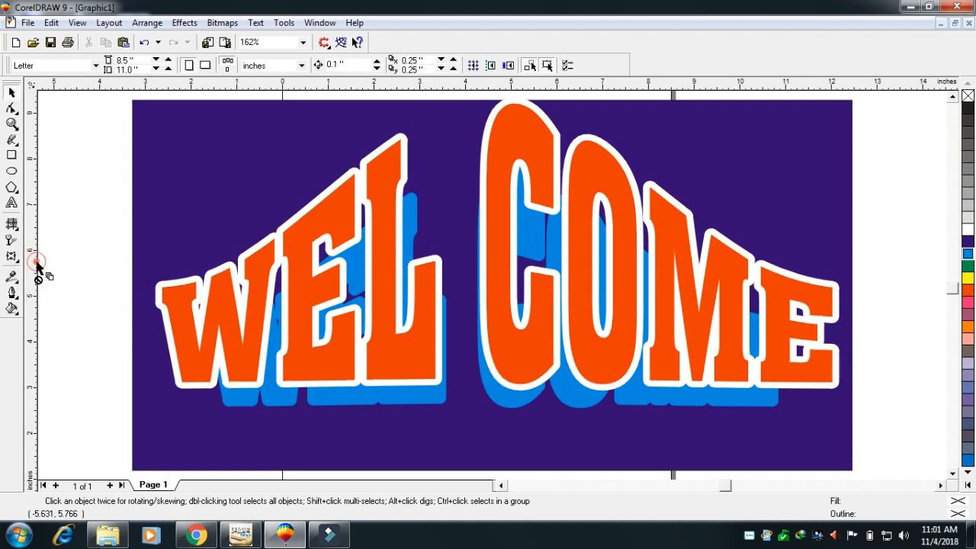
pyautogui.click(256, 378)
pyautogui.moveTo(269, 391); pyautogui.dragTo(270, 392)
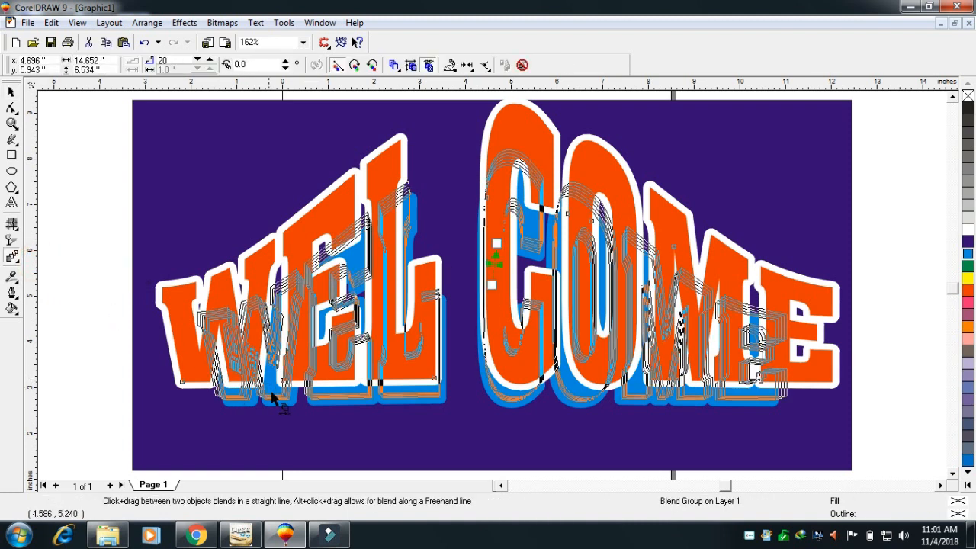
pyautogui.click(47, 324)
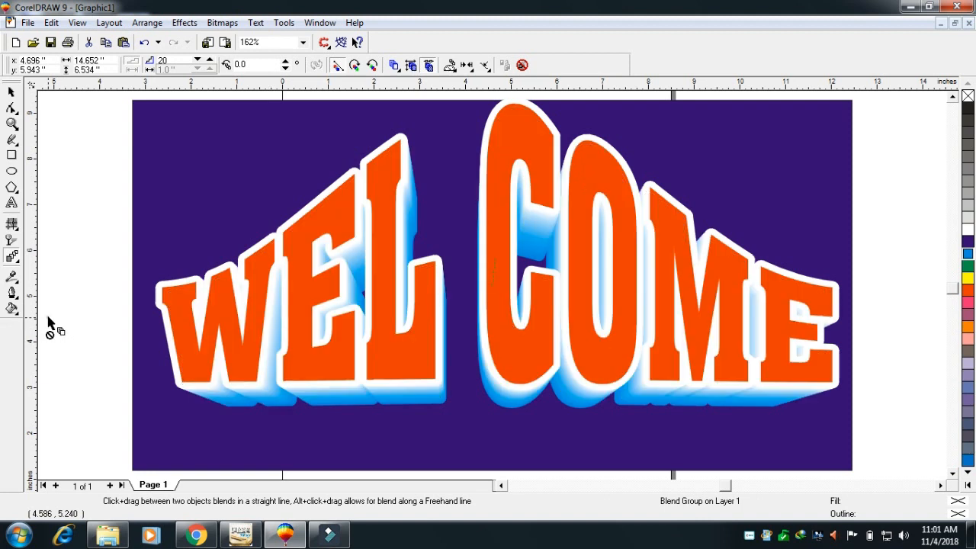
pyautogui.click(10, 91)
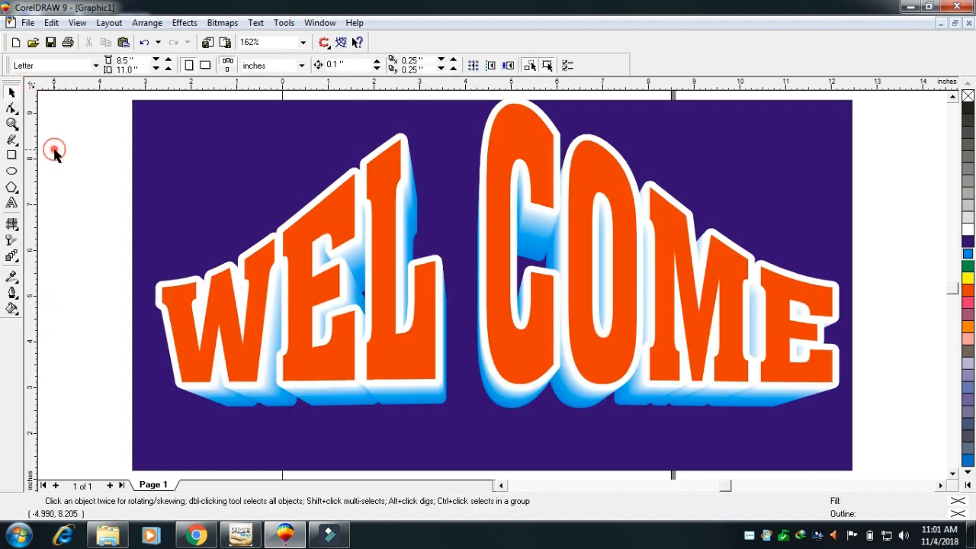
# - Move the red front lettering down within the blend so the cyan depth extends above the letters
pyautogui.moveTo(409, 340); pyautogui.dragTo(410, 377)
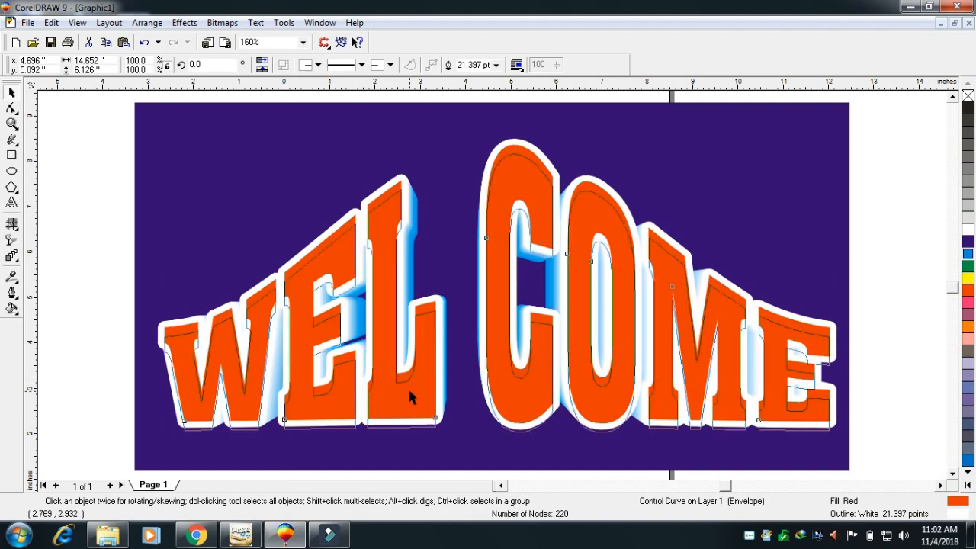
pyautogui.press('F3')
pyautogui.click(724, 244)
pyautogui.click(548, 328)
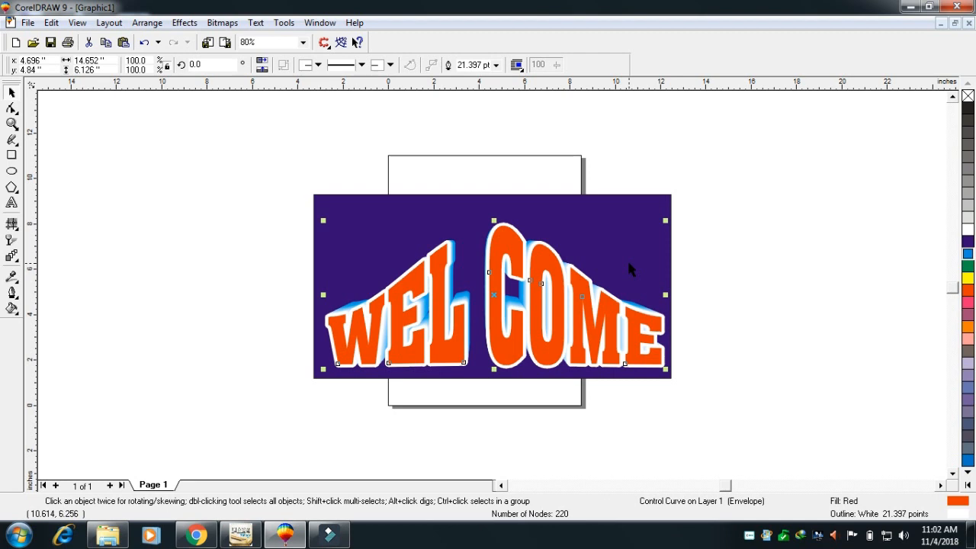
pyautogui.click(739, 166)
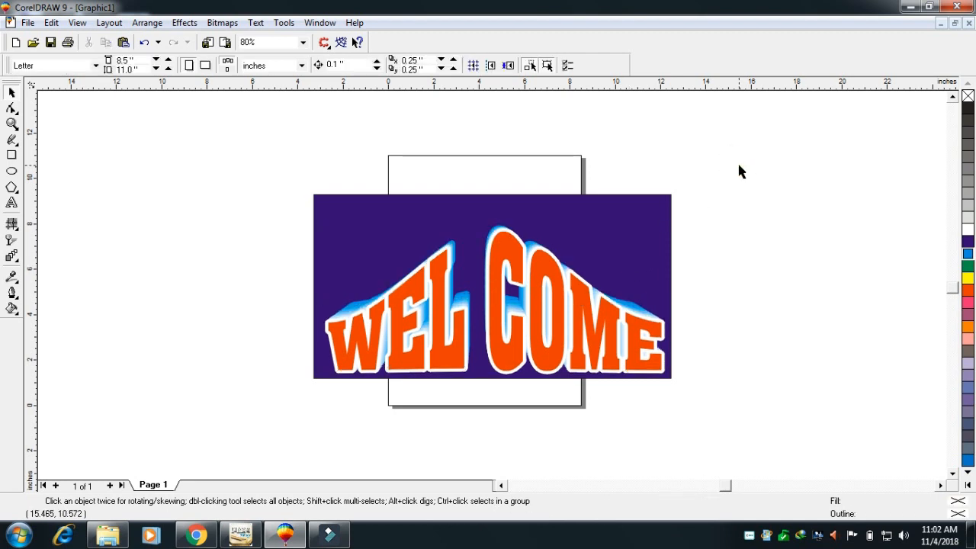
# - Select the whole lettering blend and group it, undoing the accidental downward move
pyautogui.moveTo(724, 165); pyautogui.dragTo(297, 434)
pyautogui.moveTo(762, 122); pyautogui.dragTo(212, 443)
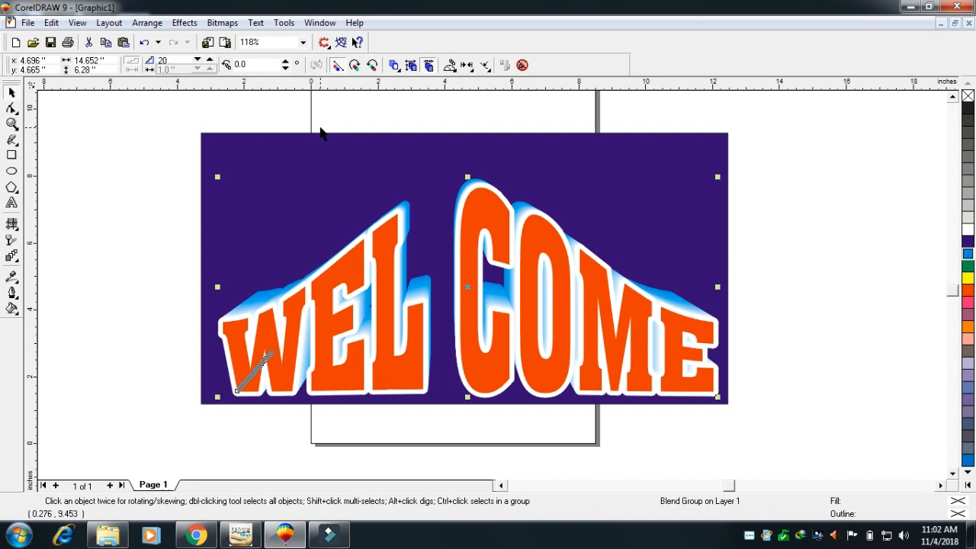
pyautogui.hotkey('ctrl', 'g')
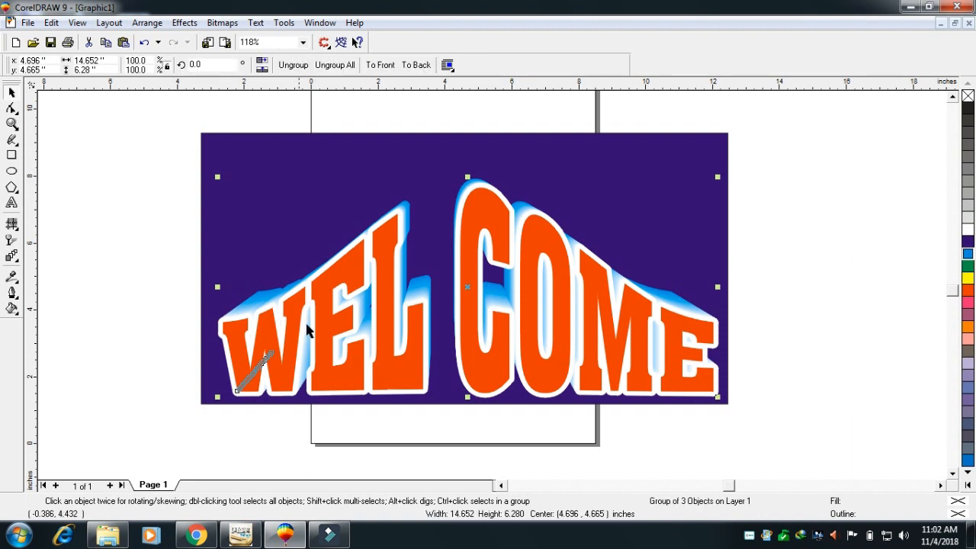
pyautogui.moveTo(322, 303); pyautogui.dragTo(320, 374)
pyautogui.hotkey('ctrl', 'z')
# - Centre the grouped lettering on the blue rectangle horizontally and vertically
pyautogui.keyDown('shift'); pyautogui.click(299, 218); pyautogui.keyUp('shift')
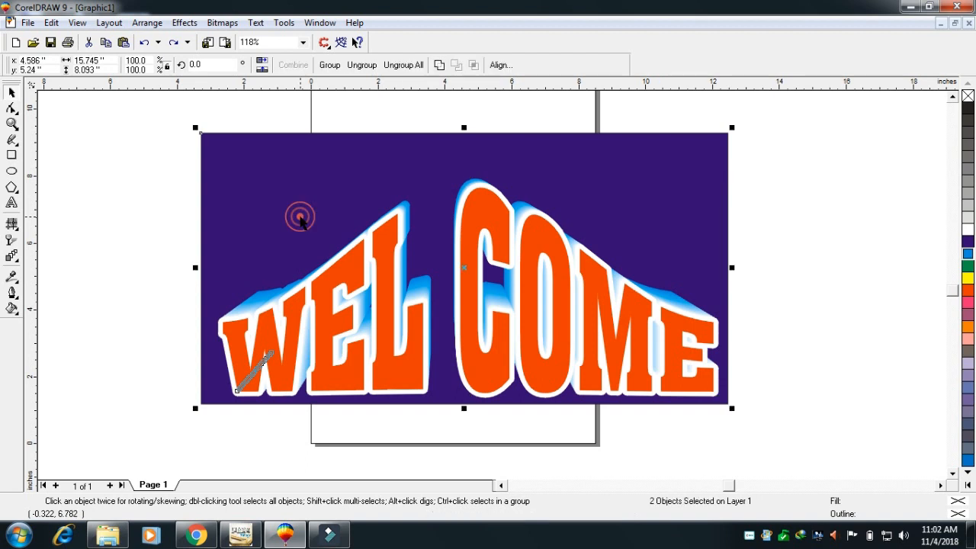
pyautogui.press('c')
pyautogui.press('e')
pyautogui.click(139, 244)
pyautogui.click(466, 332)
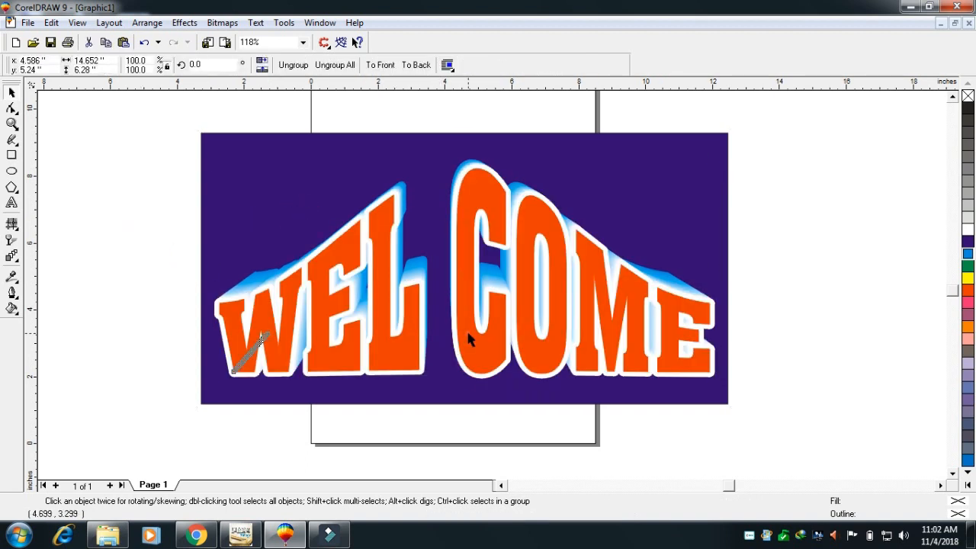
pyautogui.click(784, 212)
pyautogui.press('F4')
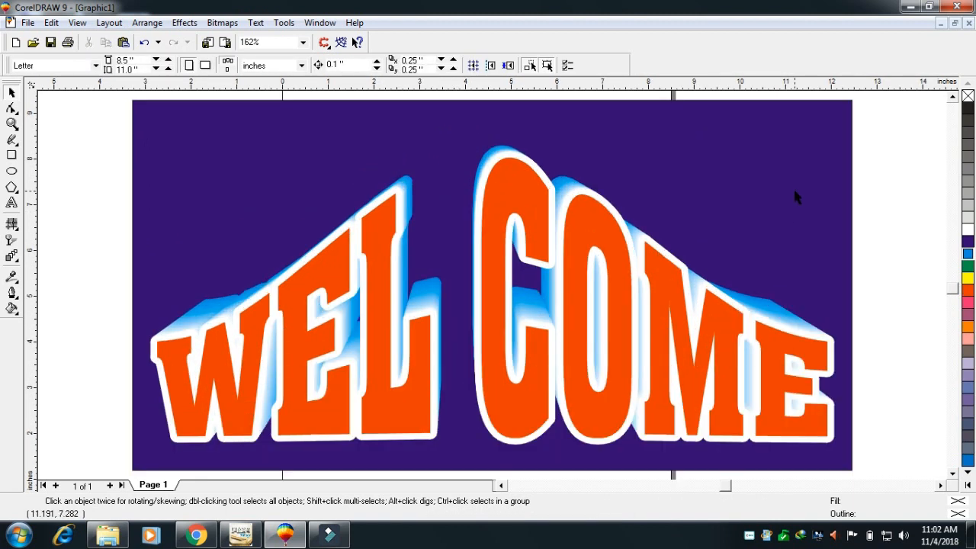
# - Draw an unfilled rectangle about 5.6 by 3 inches across the blue rectangle's upper-left edge and shift it slightly up and right
pyautogui.click(12, 154)
pyautogui.moveTo(51, 163); pyautogui.dragTo(306, 299)
pyautogui.press('space')
pyautogui.moveTo(258, 241); pyautogui.dragTo(284, 224)
pyautogui.click(285, 224)
pyautogui.click(297, 221)
pyautogui.click(298, 217)
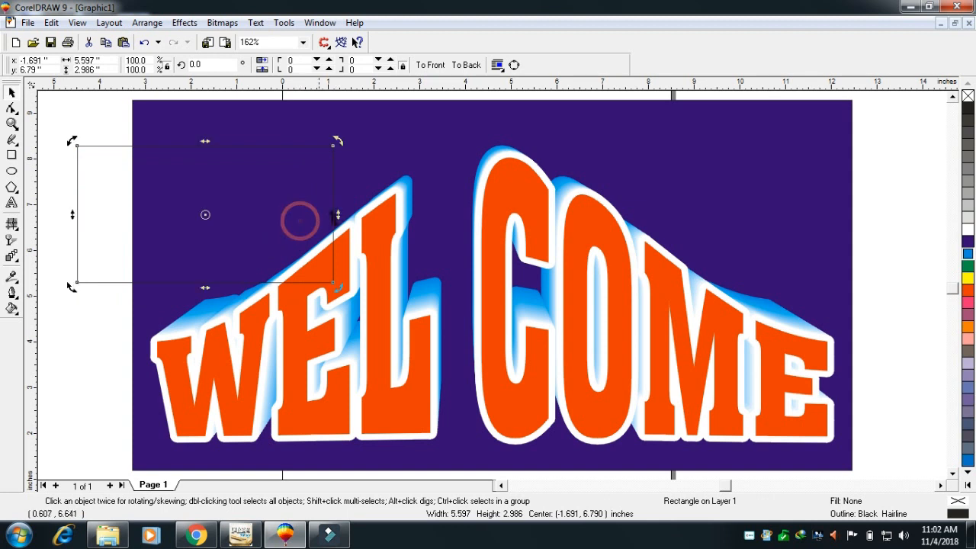
# - Skew the unfilled rectangle vertically into a parallelogram rising to the right, and shift it slightly left and down
pyautogui.click(296, 218)
pyautogui.click(317, 208)
pyautogui.moveTo(333, 212); pyautogui.dragTo(338, 111)
pyautogui.press('F6')
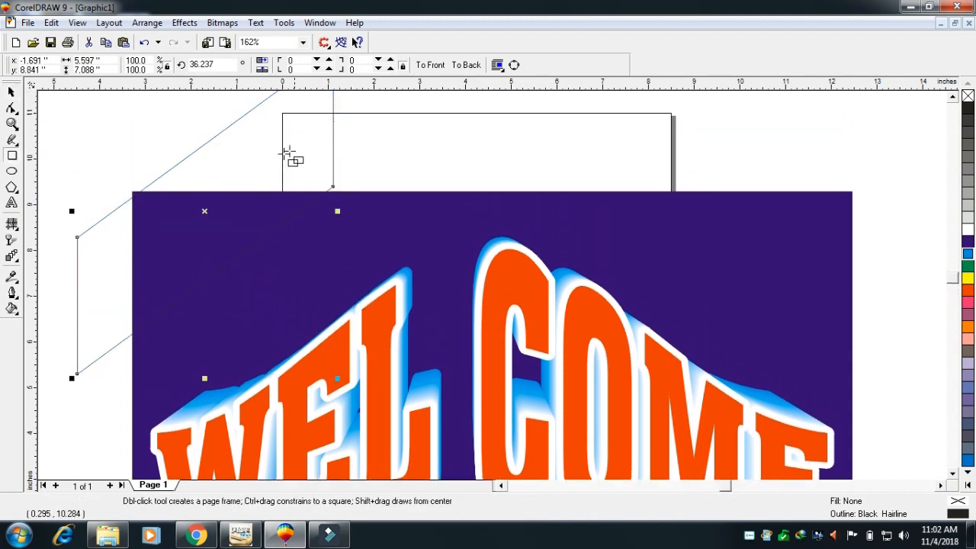
pyautogui.click(12, 92)
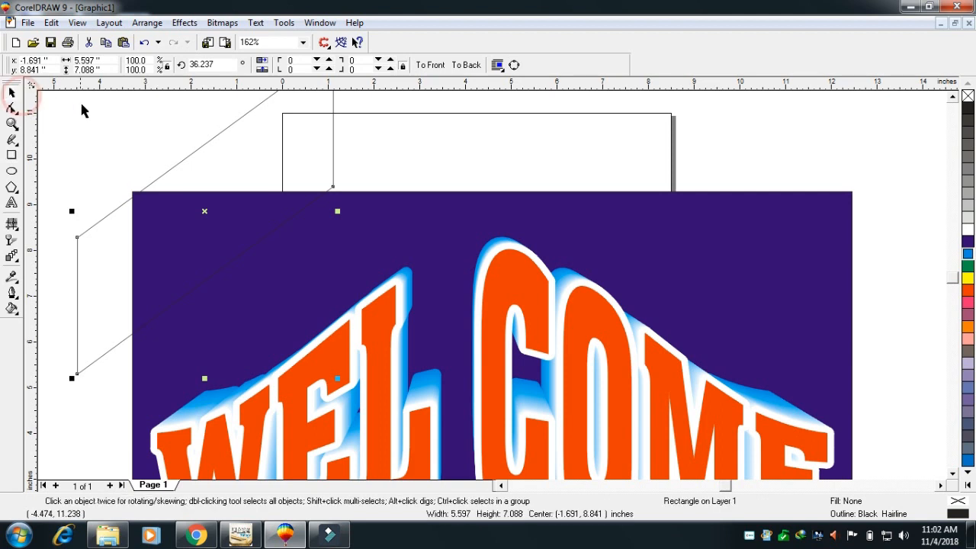
pyautogui.moveTo(203, 208); pyautogui.dragTo(182, 216)
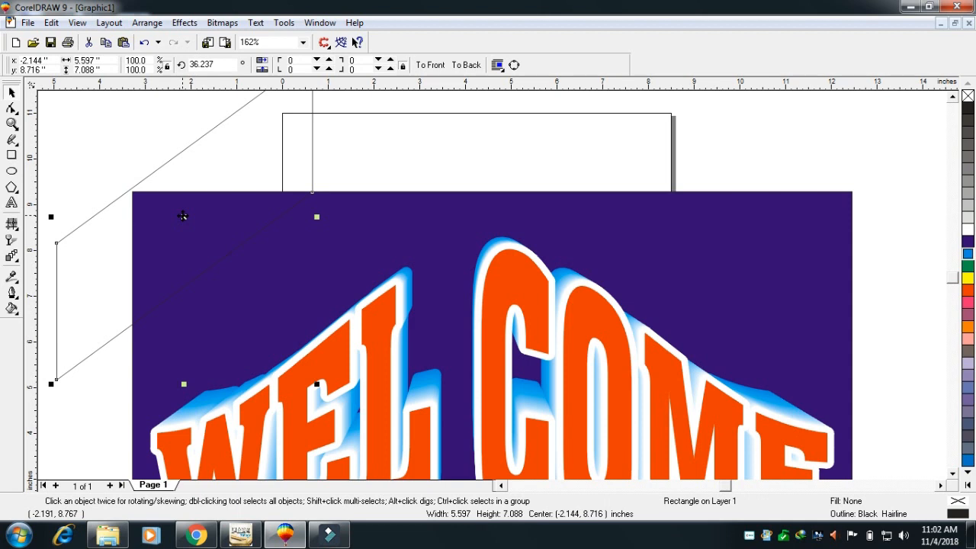
# - Enlarge the slanted shape proportionally to about 6.7 by 8.5 inches and move it slightly down
pyautogui.press('F3')
pyautogui.moveTo(408, 162); pyautogui.dragTo(423, 146)
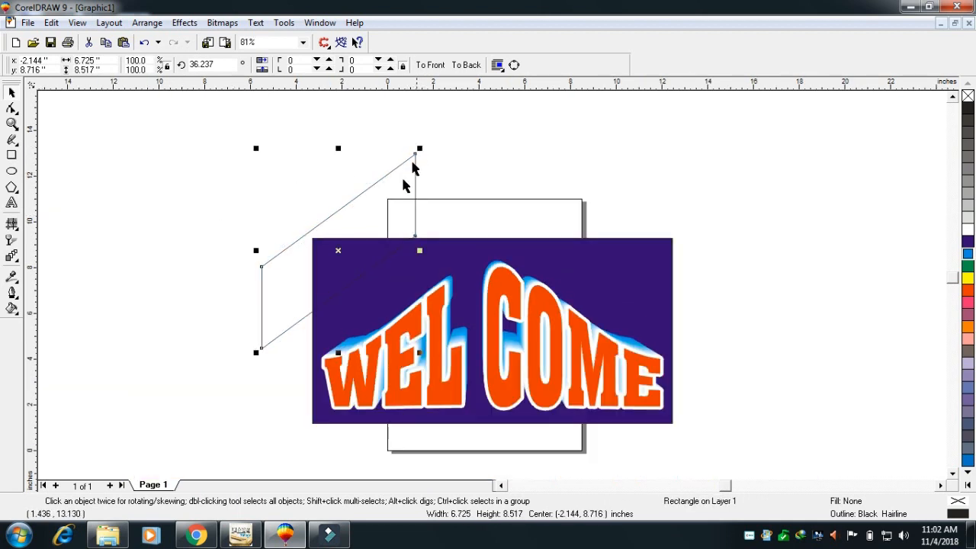
pyautogui.moveTo(385, 211); pyautogui.dragTo(385, 213)
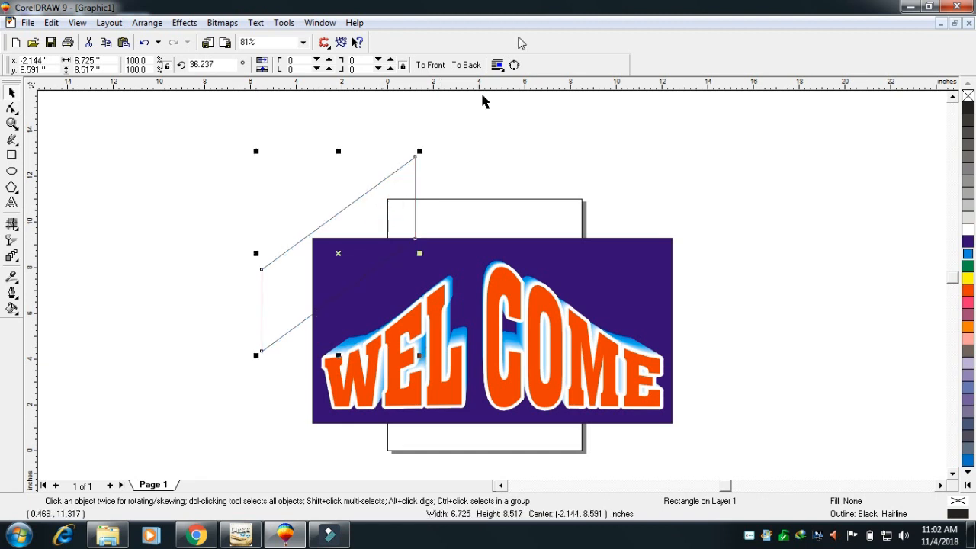
# - Convert the slanted shape to curves and give it a yellow fill and yellow outline
pyautogui.click(515, 65)
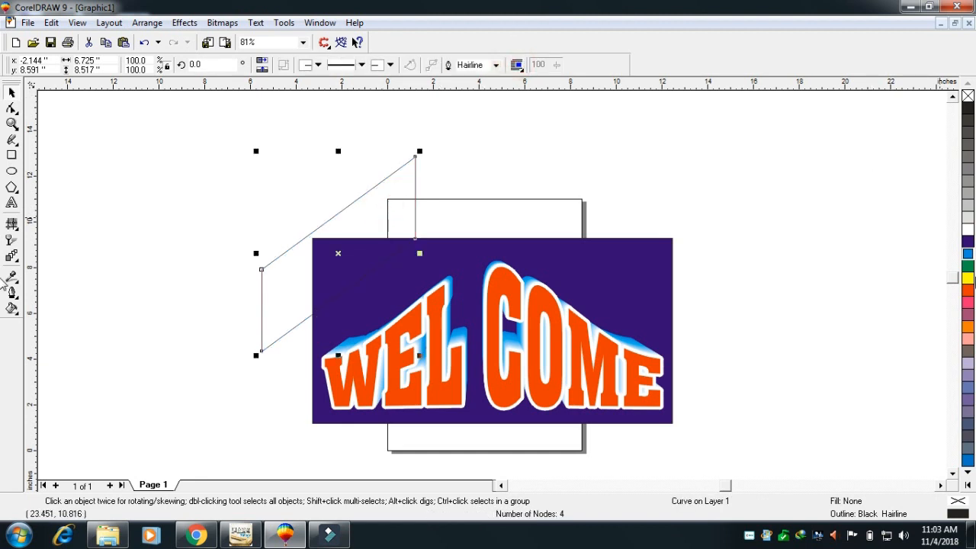
pyautogui.click(968, 278)
pyautogui.rightClick(967, 278)
pyautogui.click(562, 185)
# - Duplicate the yellow parallelogram, mirror the copy horizontally and move it to the blue rectangle's upper-right corner
pyautogui.click(391, 220)
pyautogui.hotkey('ctrl', 'd')
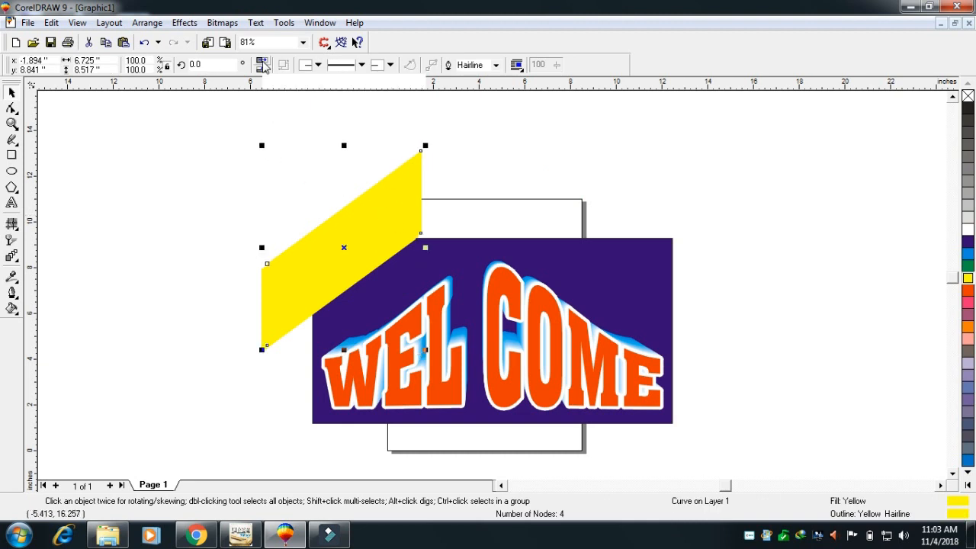
pyautogui.click(263, 65)
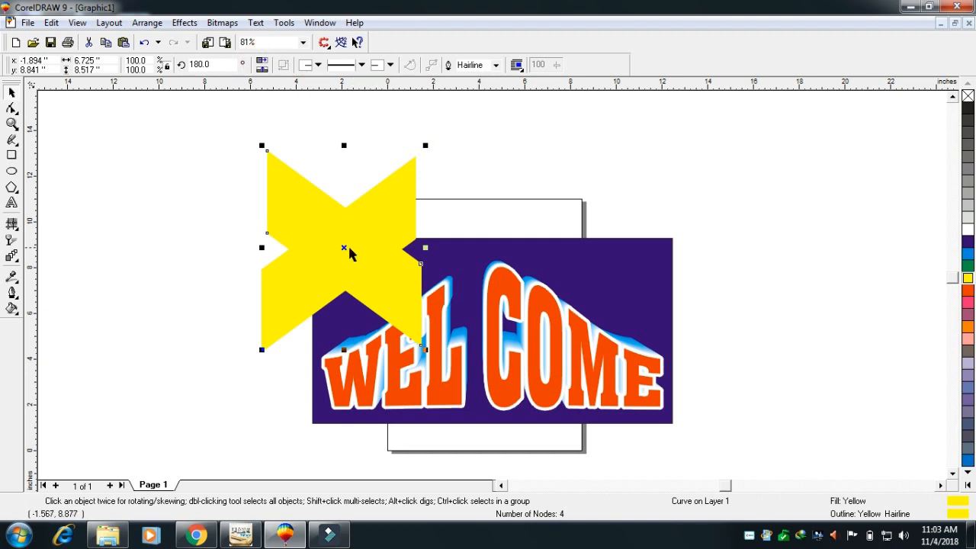
pyautogui.moveTo(347, 250); pyautogui.dragTo(668, 250)
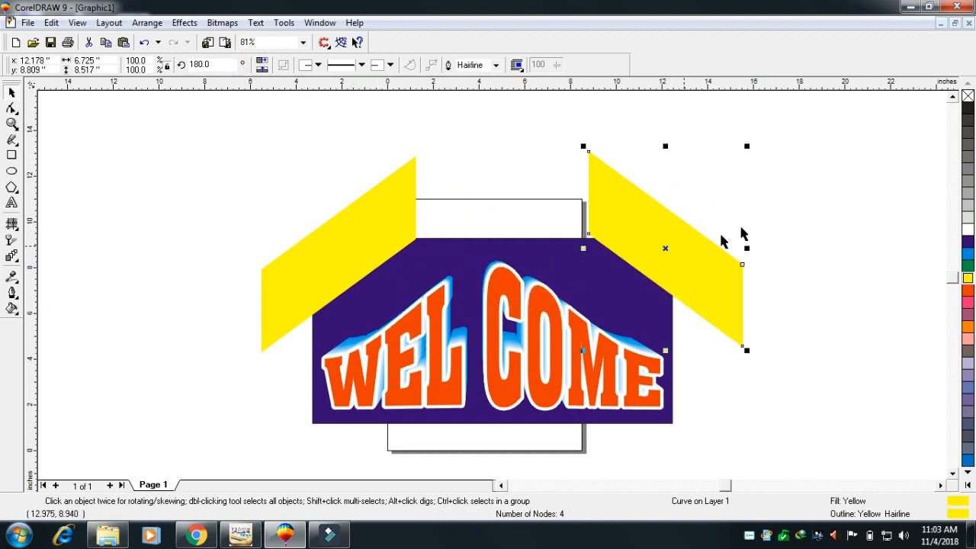
pyautogui.click(756, 216)
pyautogui.click(688, 259)
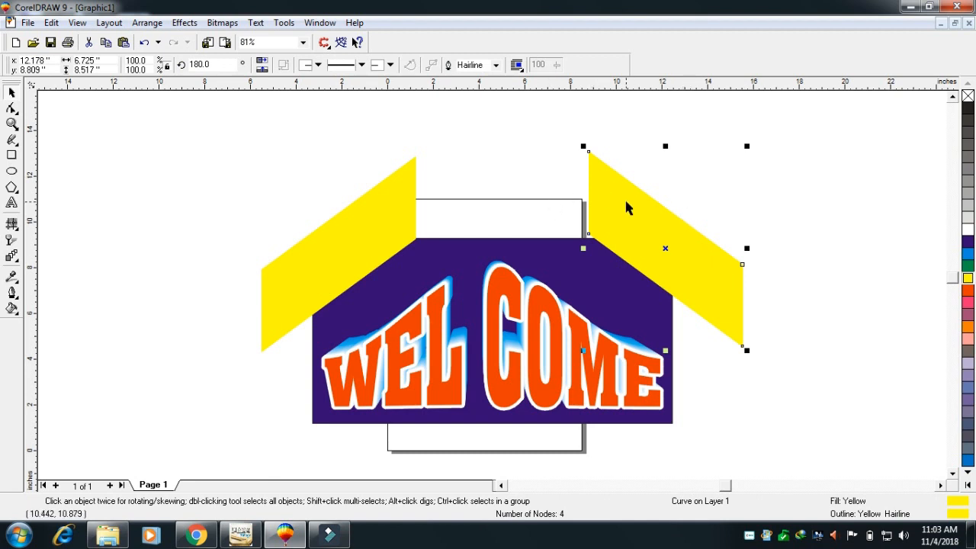
# - Align the two yellow parallelograms along their top edges
pyautogui.keyDown('shift'); pyautogui.click(360, 219); pyautogui.keyUp('shift')
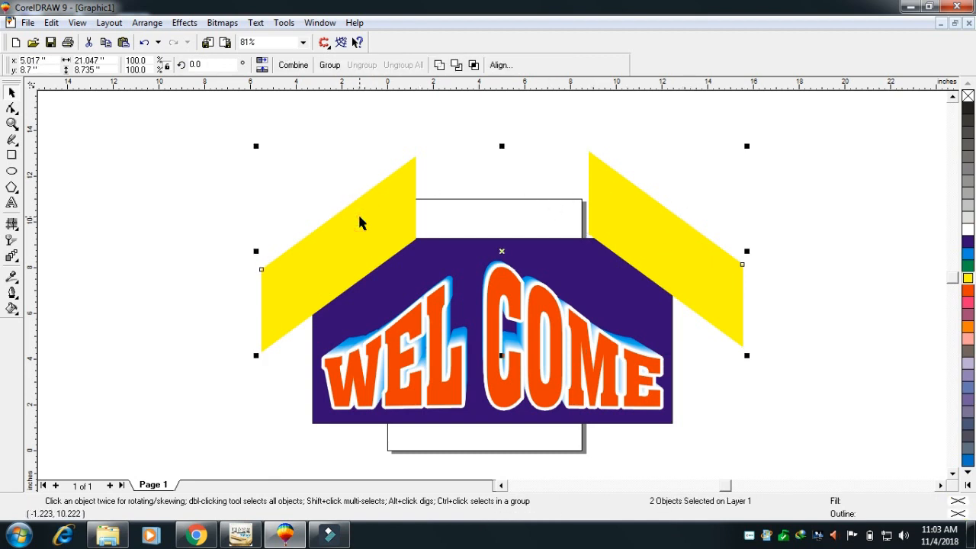
pyautogui.press('t')
pyautogui.click(526, 167)
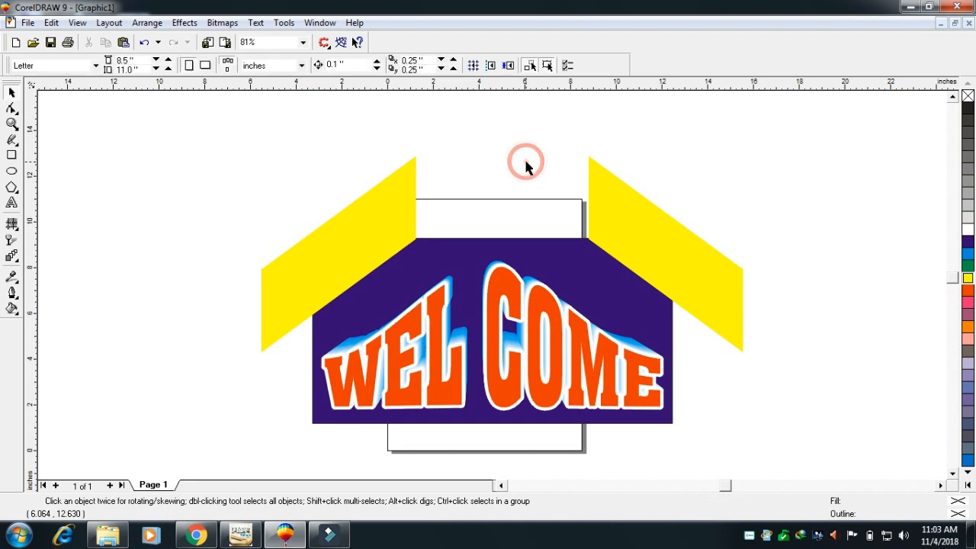
# - Shift the right yellow parallelogram horizontally inward by about 1.2 inches so it covers the blue rectangle's upper-right corner
pyautogui.click(627, 241)
pyautogui.press('Left')
pyautogui.press('Left')
pyautogui.press('Left')
pyautogui.press('Left')
pyautogui.press('Left')
pyautogui.press('Left')
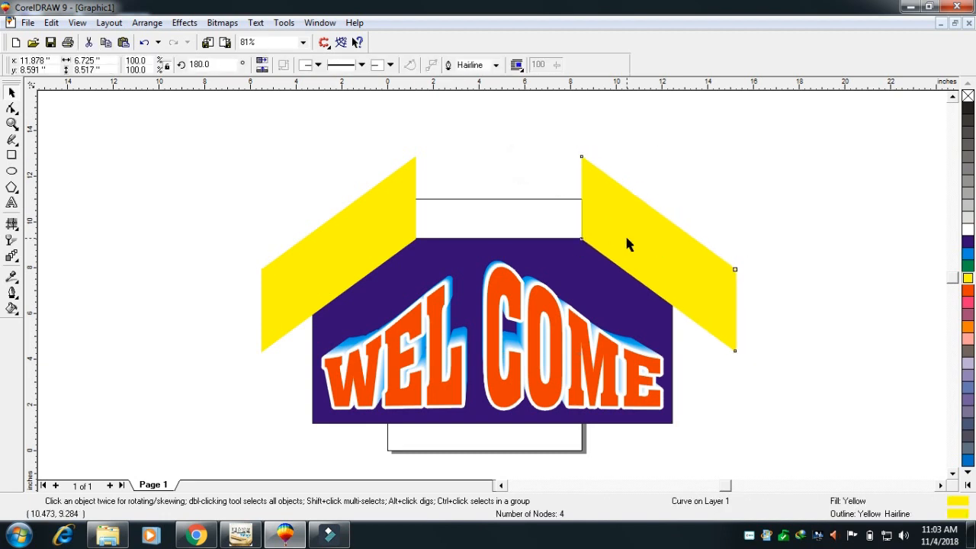
pyautogui.press('Left')
pyautogui.press('Left')
pyautogui.press('Left')
pyautogui.press('Left')
pyautogui.press('Left')
pyautogui.press('Left')
pyautogui.press('Left')
pyautogui.press('Left')
pyautogui.press('Left')
pyautogui.press('Left')
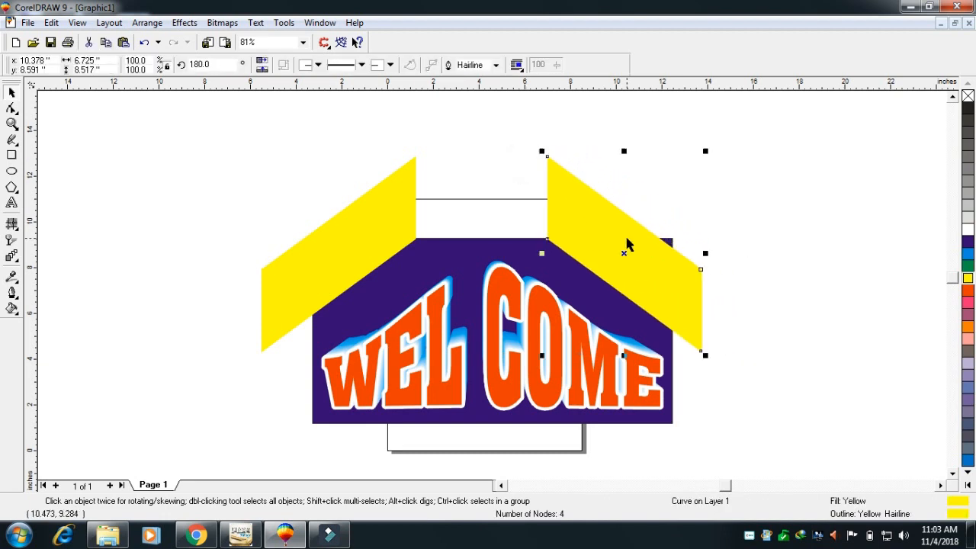
pyautogui.press('Right')
pyautogui.press('Right')
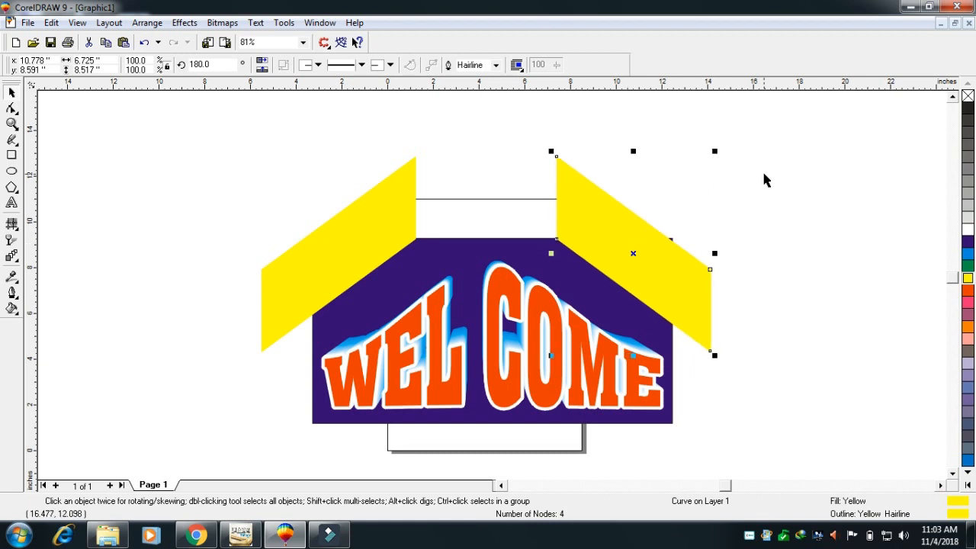
pyautogui.press('F2')
pyautogui.moveTo(756, 157); pyautogui.dragTo(577, 302)
pyautogui.press('Right')
pyautogui.press('Right')
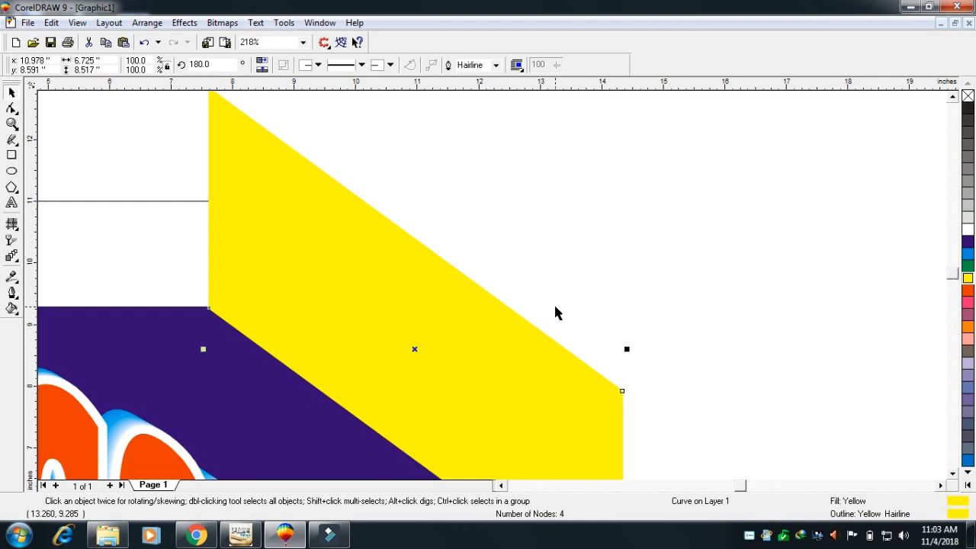
# - Shift the left yellow parallelogram slightly right so it covers the upper-left corner symmetrically to the right one
pyautogui.press('F3')
pyautogui.click(338, 251)
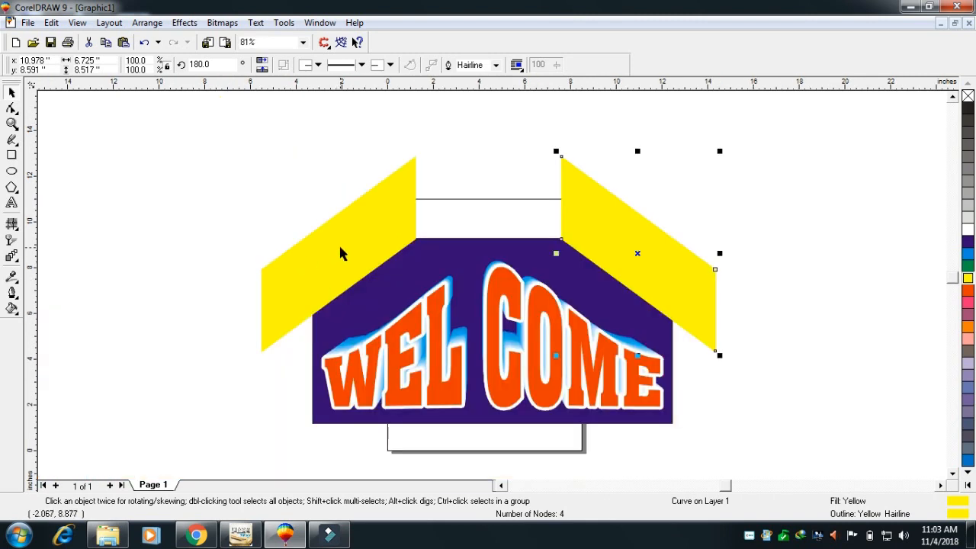
pyautogui.press('Right')
pyautogui.press('Right')
pyautogui.press('Right')
pyautogui.press('Right')
pyautogui.press('Right')
pyautogui.press('Right')
pyautogui.press('Right')
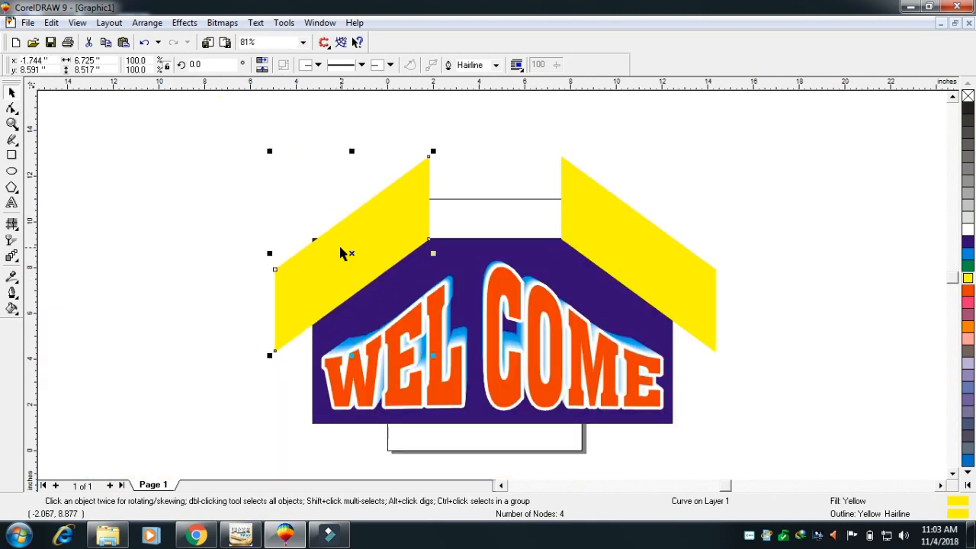
pyautogui.press('Left')
pyautogui.press('Left')
pyautogui.press('Left')
pyautogui.press('Left')
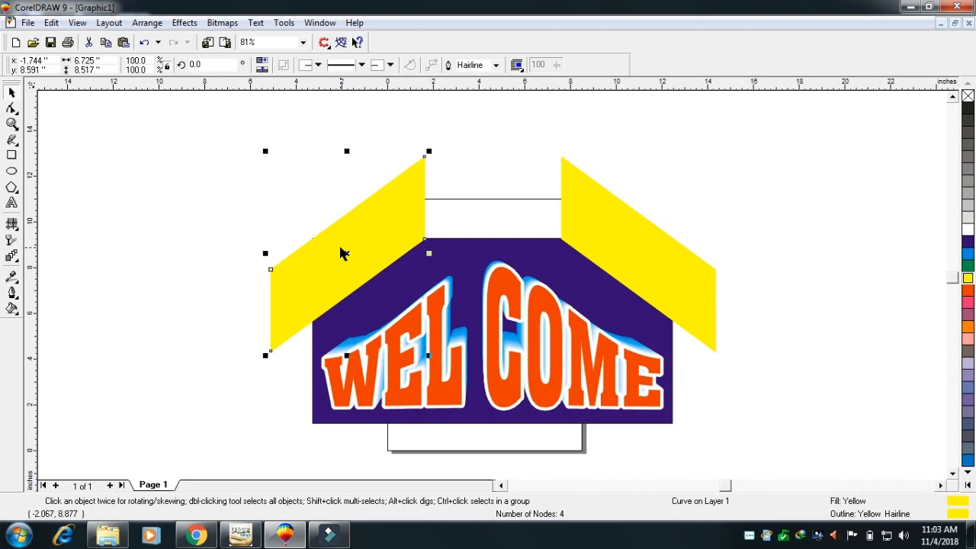
# - PowerClip both yellow parallelograms inside the blue rectangle
pyautogui.keyDown('shift'); pyautogui.click(575, 221); pyautogui.keyUp('shift')
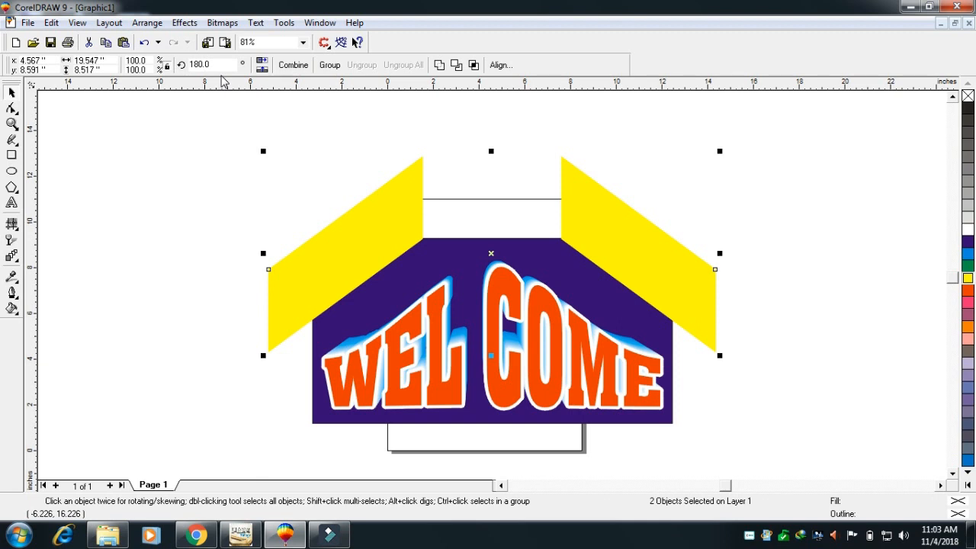
pyautogui.click(185, 22)
pyautogui.moveTo(214, 130)
pyautogui.click(427, 133)
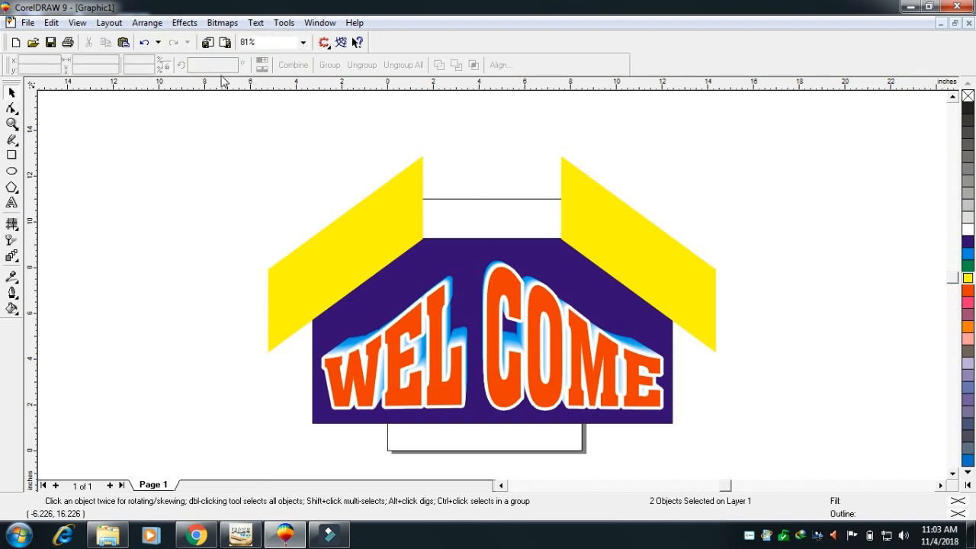
pyautogui.click(448, 264)
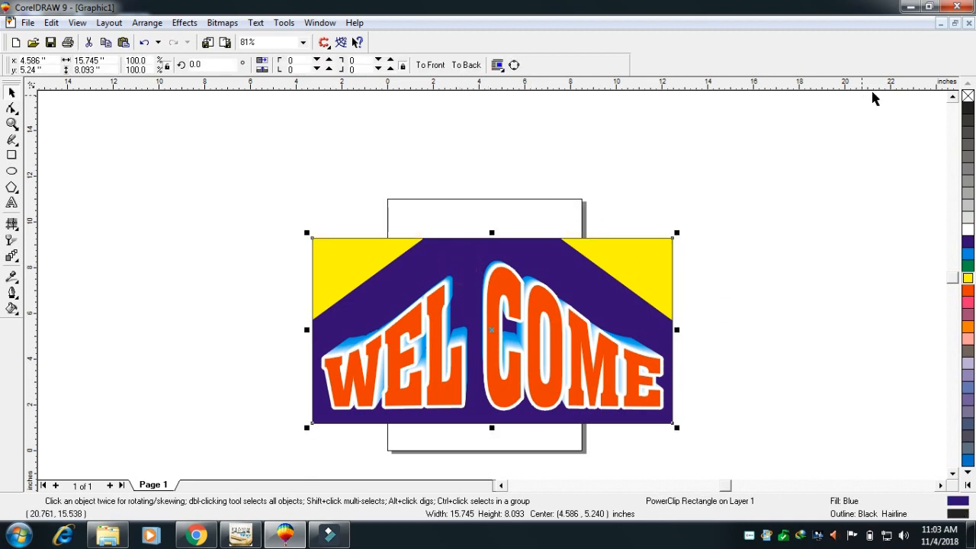
# - Remove the blue rectangle's outline and convert the rectangle to curves
pyautogui.rightClick(967, 95)
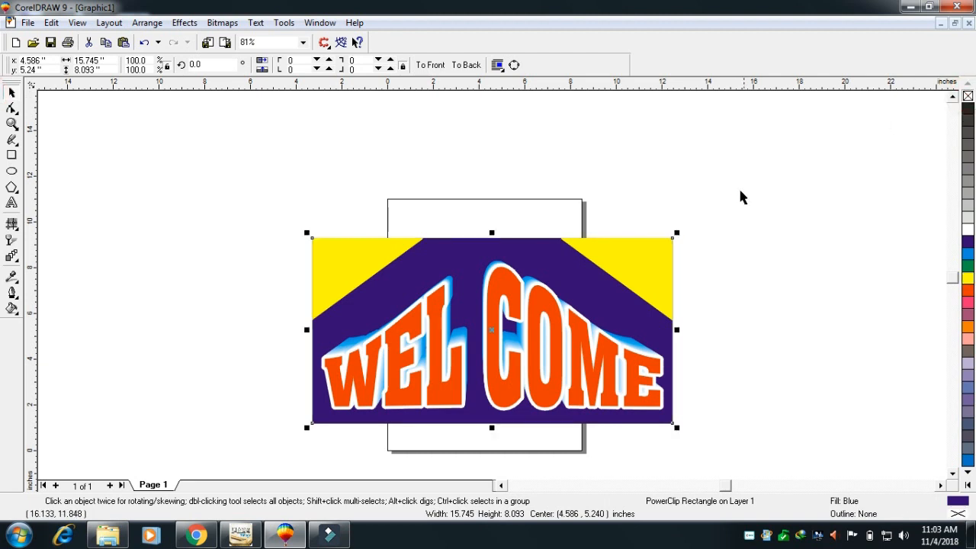
pyautogui.click(514, 65)
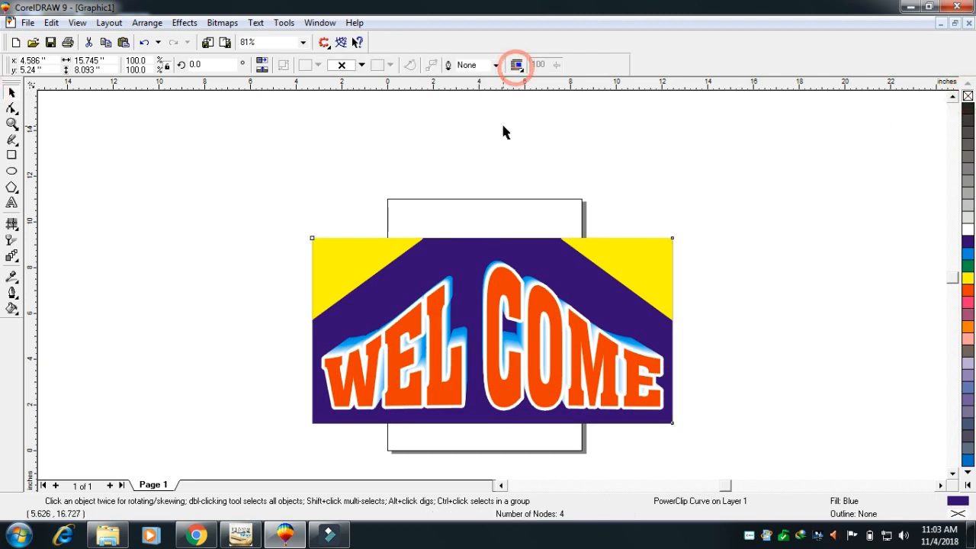
pyautogui.click(500, 126)
# - PowerClip the grouped WEL COME lettering inside the blue rectangle and centre the clipped design on the page
pyautogui.press('F4')
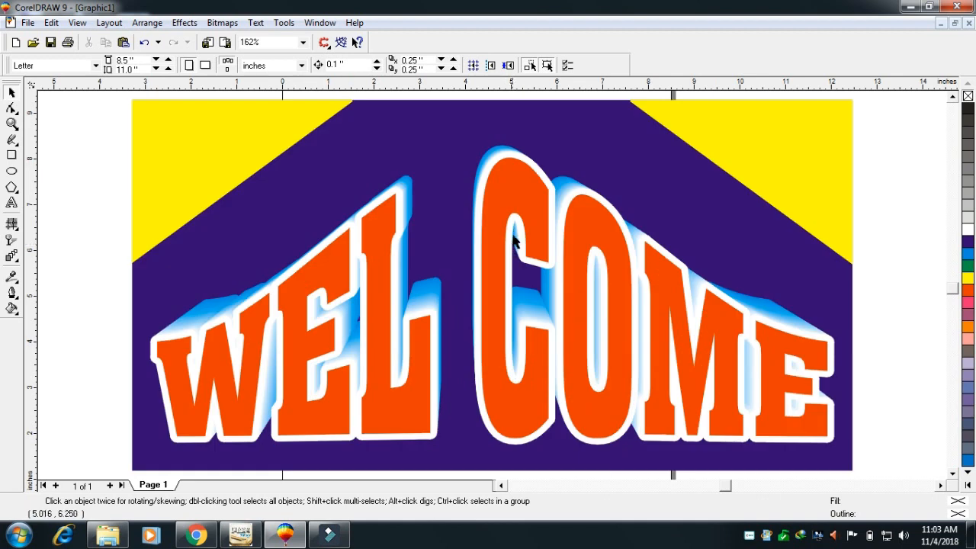
pyautogui.click(513, 239)
pyautogui.click(184, 22)
pyautogui.moveTo(272, 130)
pyautogui.click(447, 130)
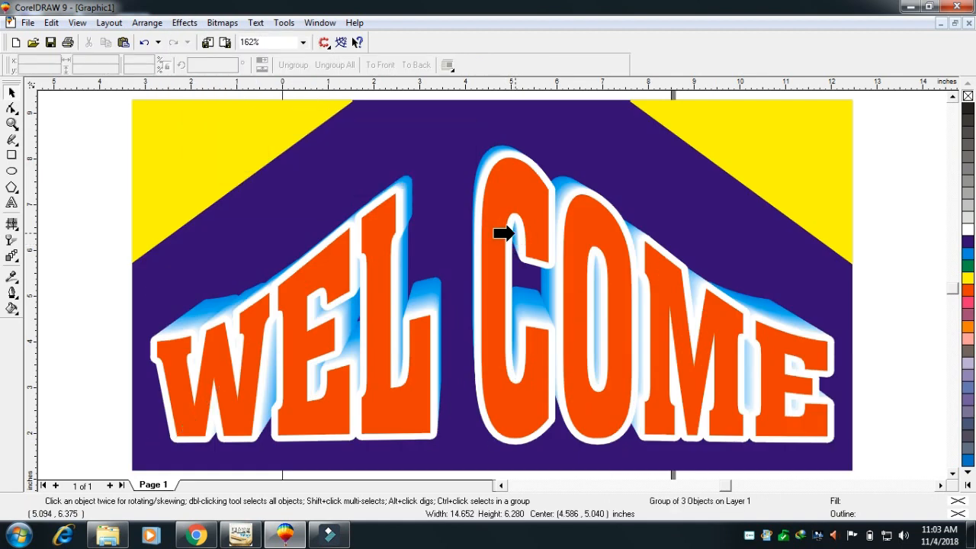
pyautogui.click(606, 158)
pyautogui.moveTo(606, 158); pyautogui.dragTo(584, 206)
pyautogui.scroll(-3, 581, 196)
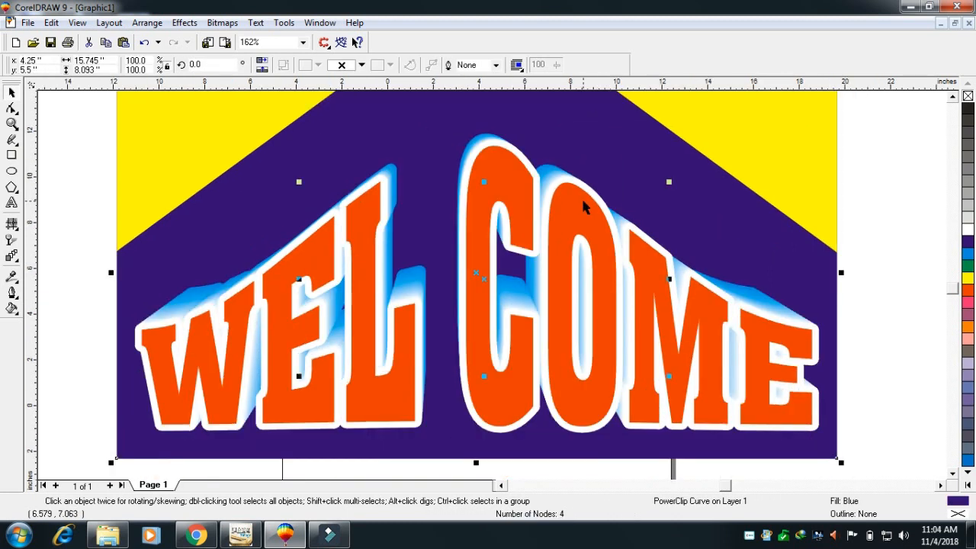
# - Try moving the clipped design down and left twice, undoing each move
pyautogui.click(502, 165)
pyautogui.moveTo(507, 273); pyautogui.dragTo(443, 321)
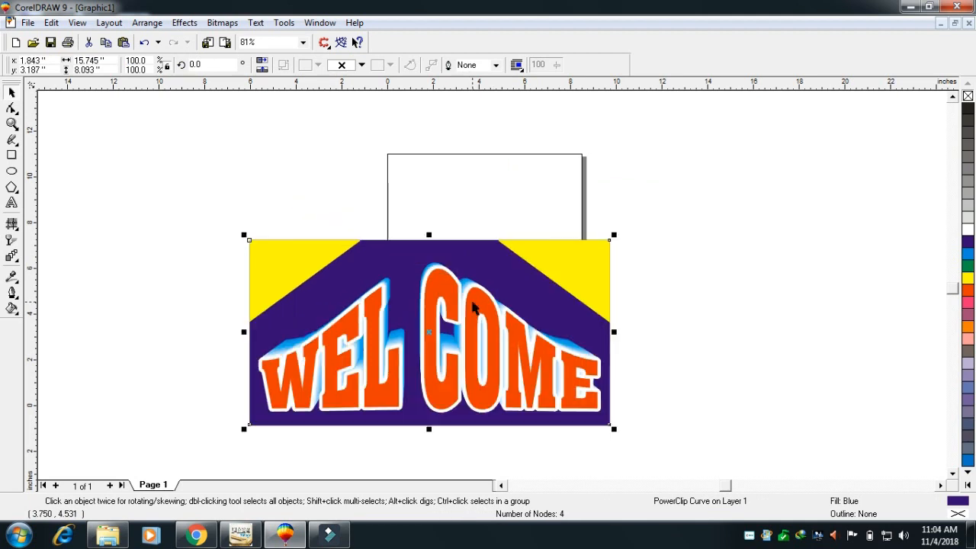
pyautogui.hotkey('ctrl', 'z')
pyautogui.moveTo(517, 258); pyautogui.dragTo(444, 365)
pyautogui.hotkey('ctrl', 'z')
pyautogui.click(375, 425)
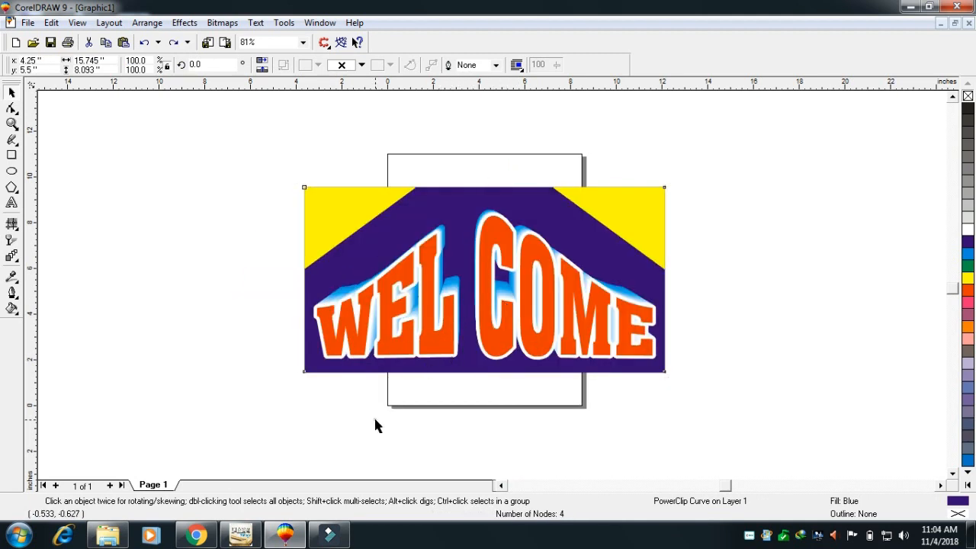
# - Open the blue shape's PowerClip contents for editing and try moving each yellow parallelogram left, undoing each move
pyautogui.scroll(1, 423, 373)
pyautogui.click(475, 289)
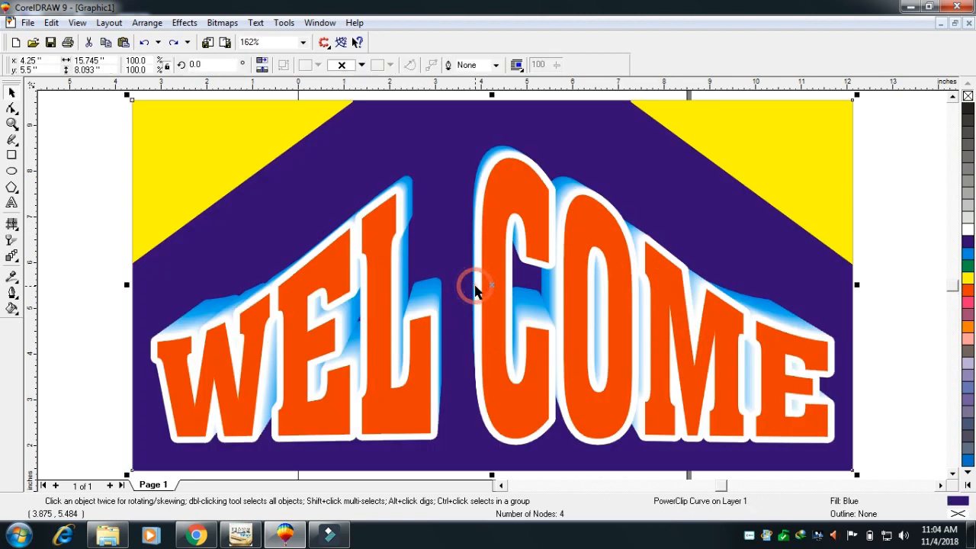
pyautogui.hotkey('alt', 'c')
pyautogui.press('w')
pyautogui.press('e')
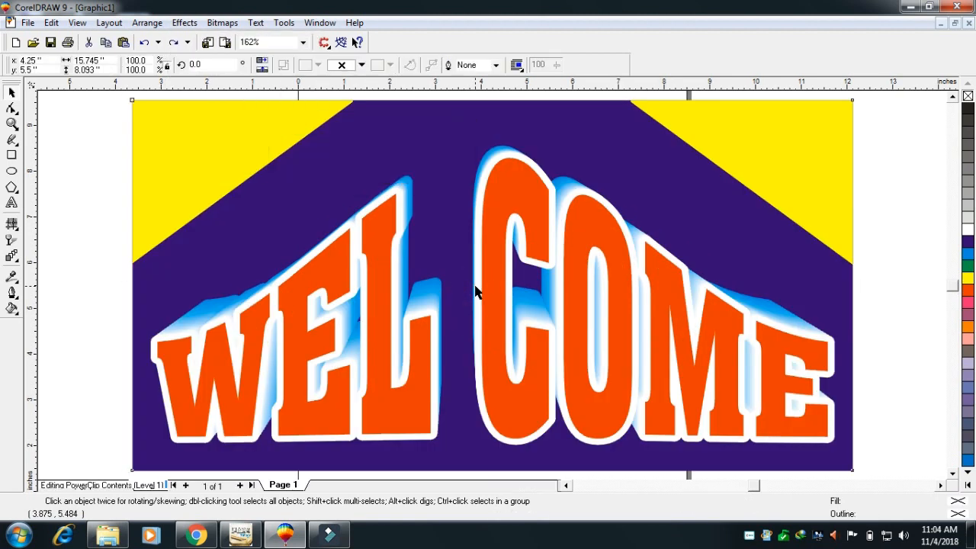
pyautogui.scroll(-1, 475, 285)
pyautogui.moveTo(620, 167); pyautogui.dragTo(577, 172)
pyautogui.hotkey('ctrl', 'z')
pyautogui.moveTo(406, 166); pyautogui.dragTo(364, 164)
pyautogui.hotkey('ctrl', 'z')
# - Finish editing the PowerClip contents and deselect the design
pyautogui.hotkey('alt', 'c')
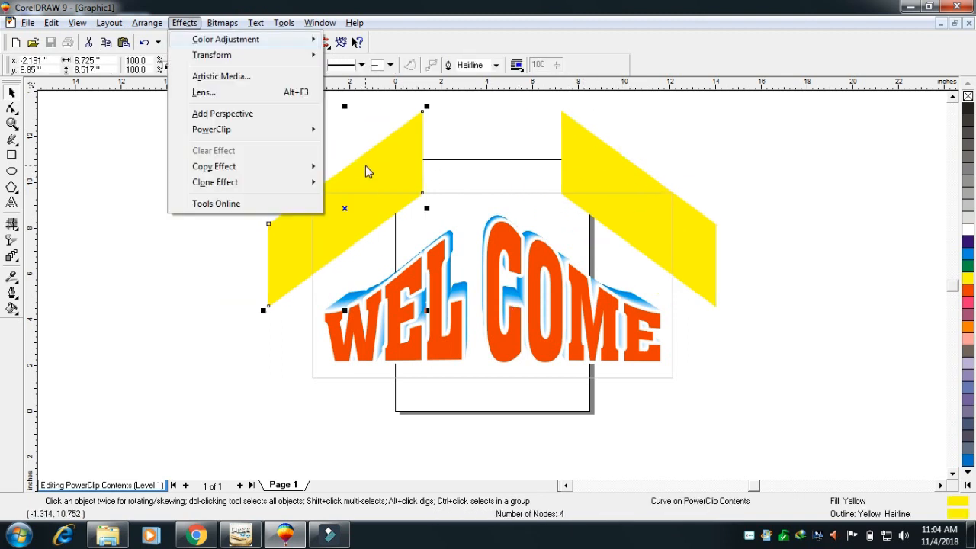
pyautogui.press('w')
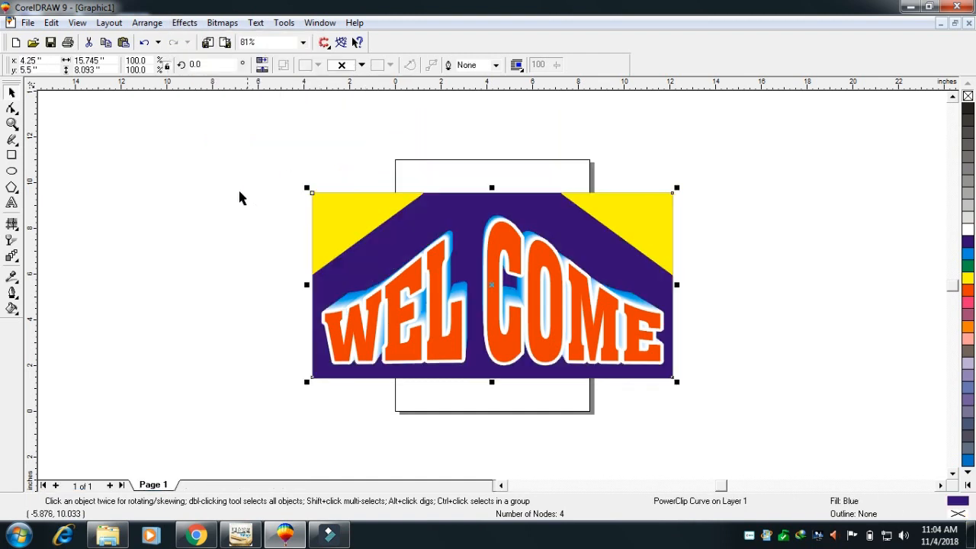
pyautogui.click(239, 195)
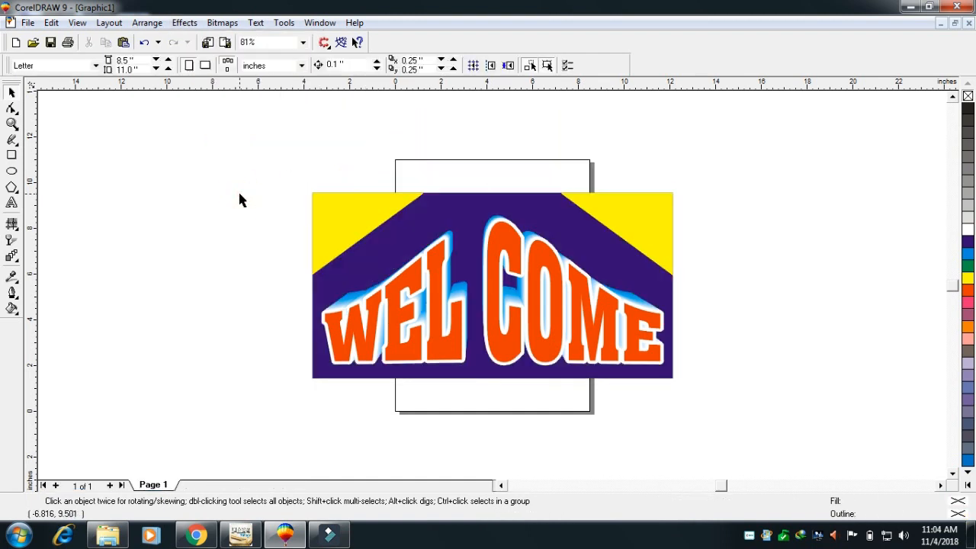
# - Try moving the whole clipped design left, undo the move and reselect the design
pyautogui.moveTo(363, 258); pyautogui.dragTo(262, 248)
pyautogui.hotkey('ctrl', 'z')
pyautogui.click(191, 263)
pyautogui.click(381, 266)
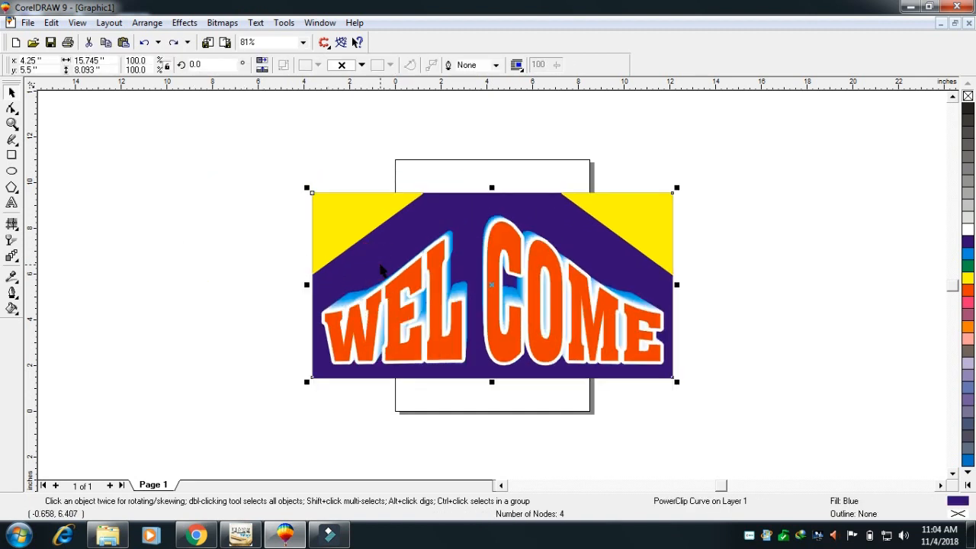
# - Try extracting the PowerClip contents from the blue shape, and undo the extraction
pyautogui.hotkey('alt', 'c')
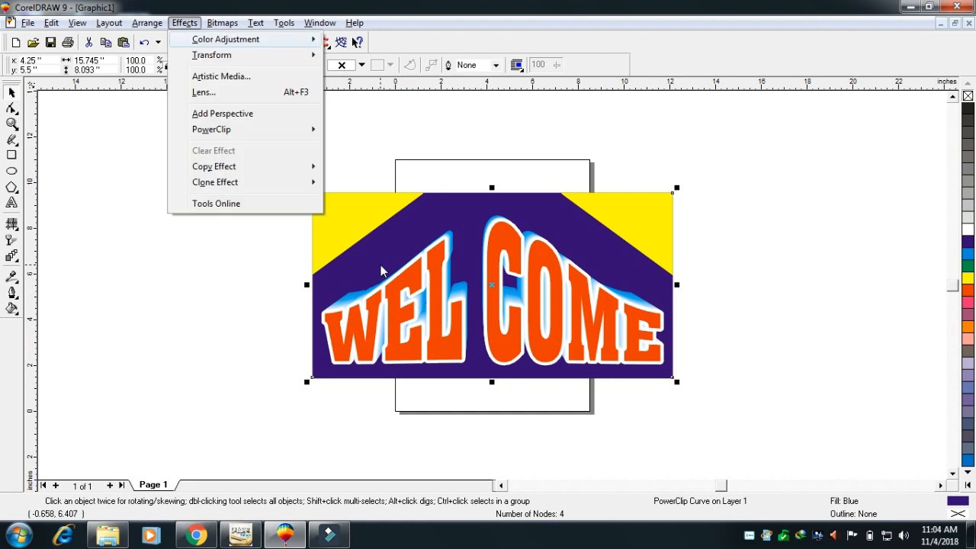
pyautogui.press('w')
pyautogui.press('x')
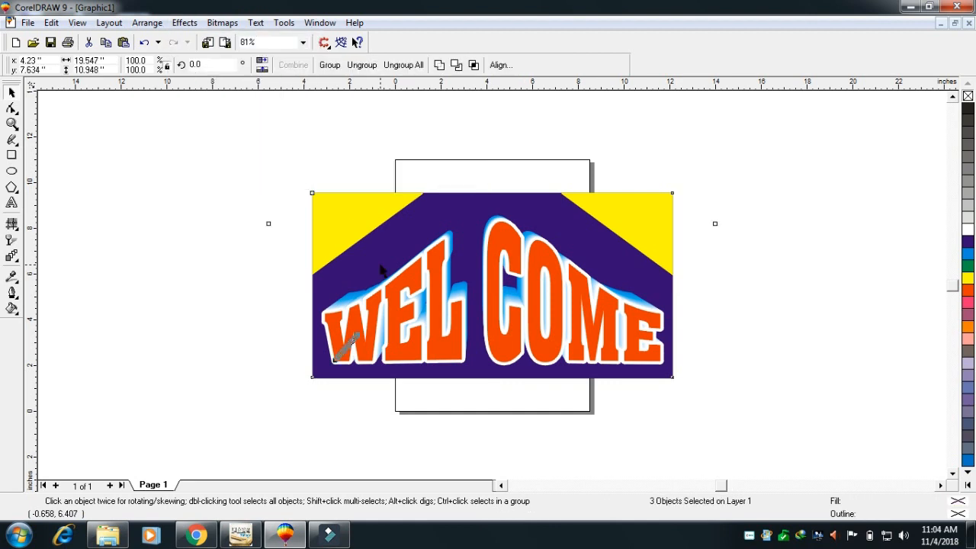
pyautogui.click(250, 287)
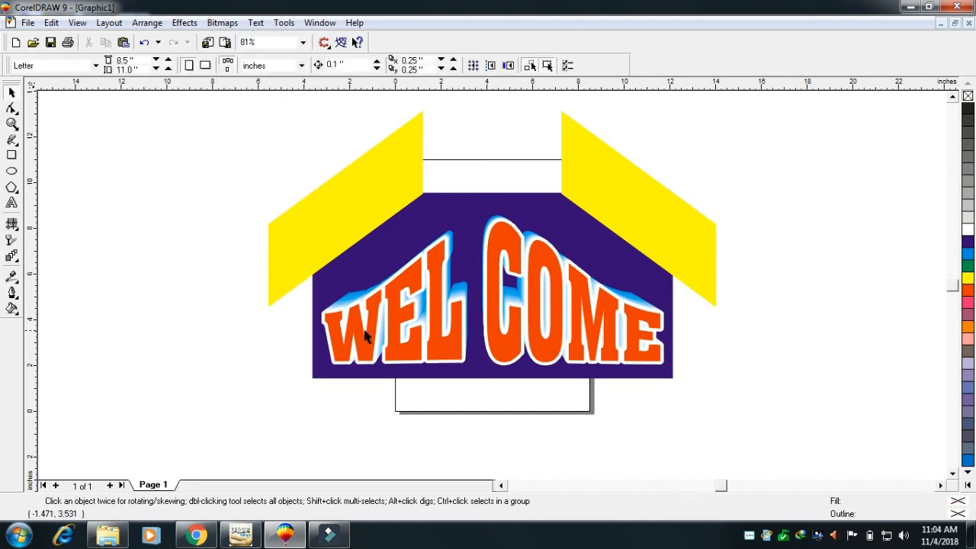
pyautogui.hotkey('ctrl', 'z')
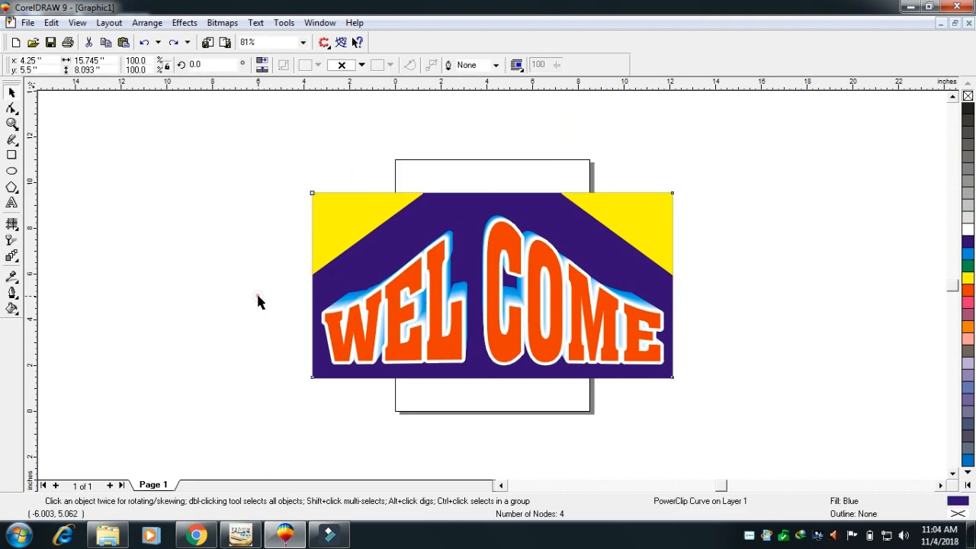
# - Inspect the deselected WEL COME design up close and in a full-screen preview, and return to the drawing window
pyautogui.hotkey('shift', 'F2')
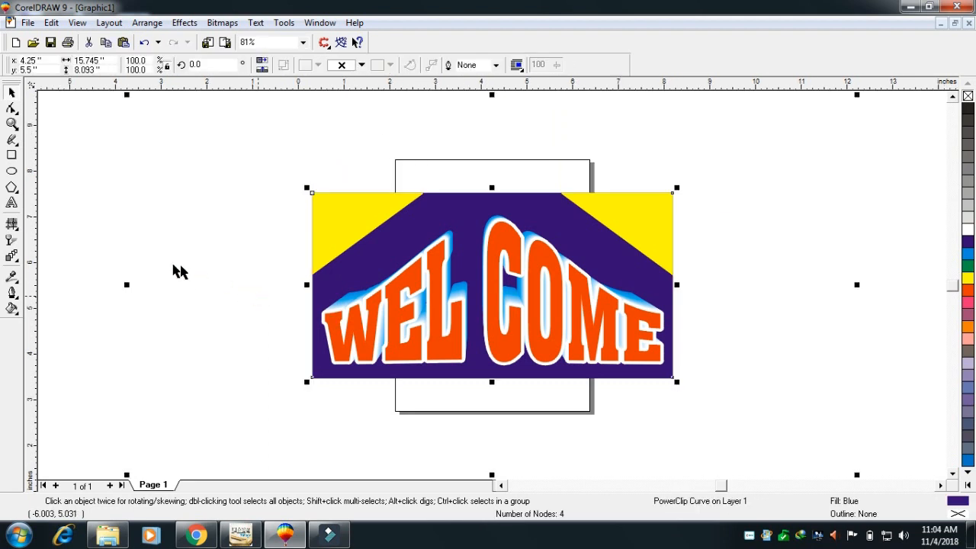
pyautogui.click(117, 286)
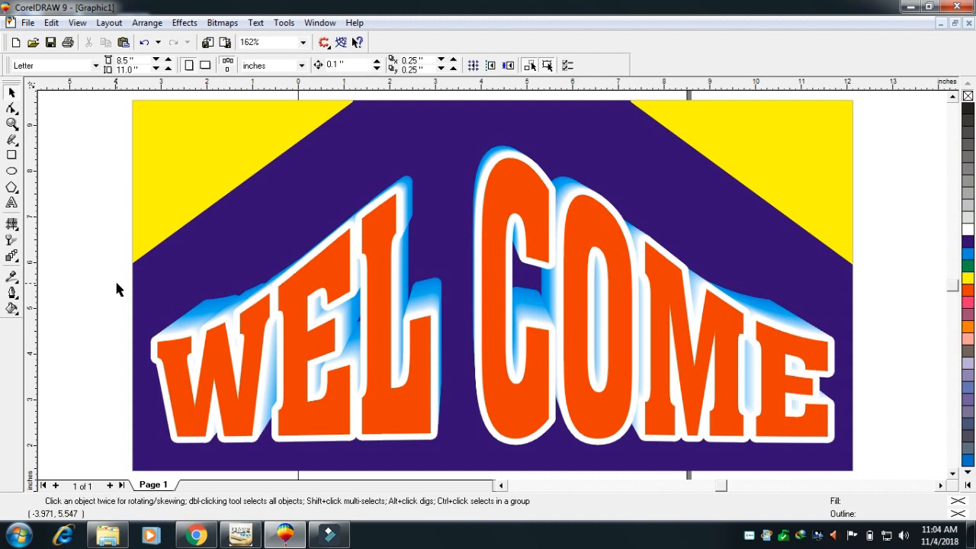
pyautogui.rightClick(887, 236)
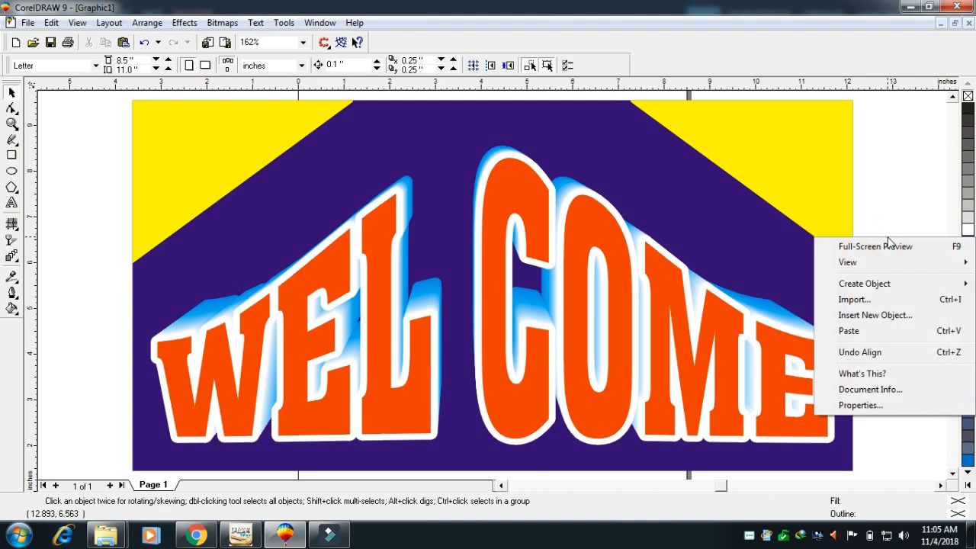
pyautogui.rightClick(879, 200)
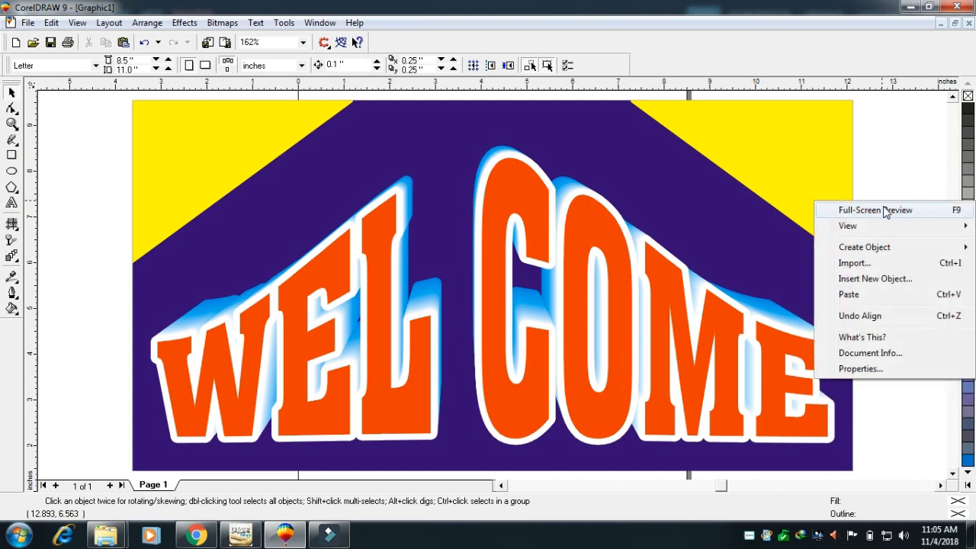
pyautogui.click(882, 210)
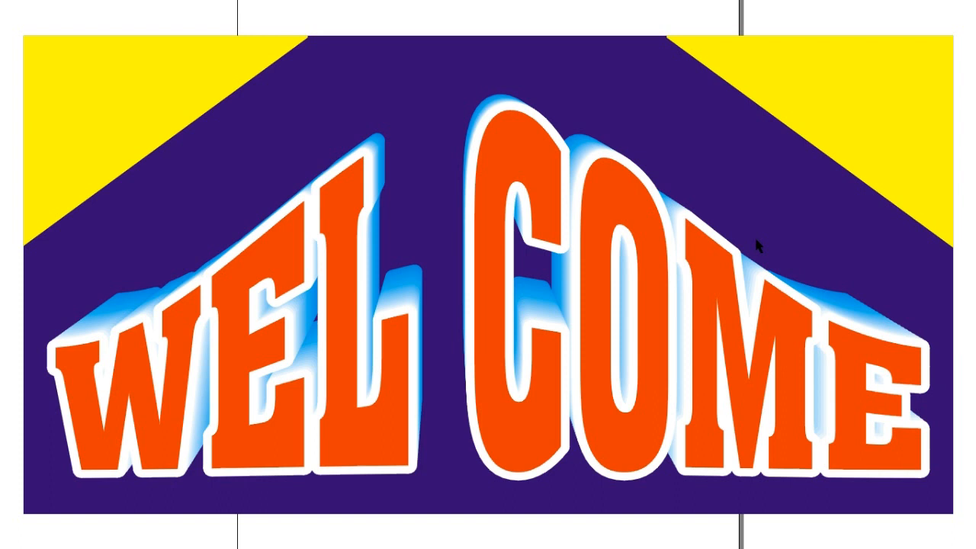
pyautogui.click(753, 235)
pyautogui.click(867, 190)
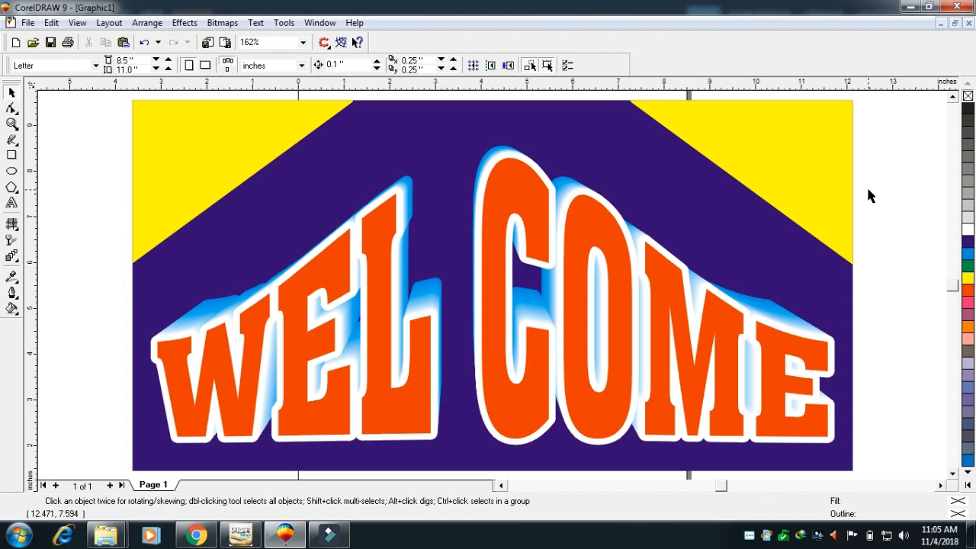
pyautogui.click(811, 149)
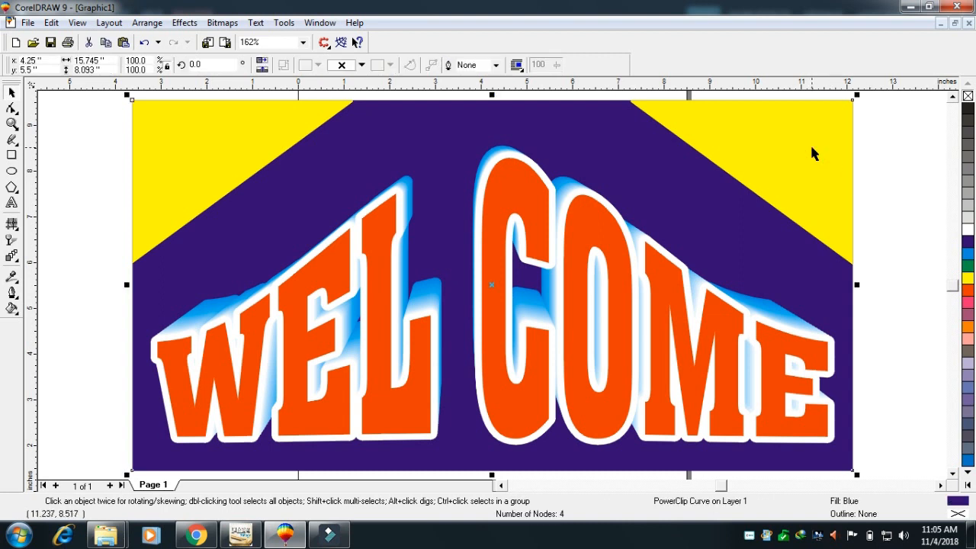
pyautogui.click(874, 146)
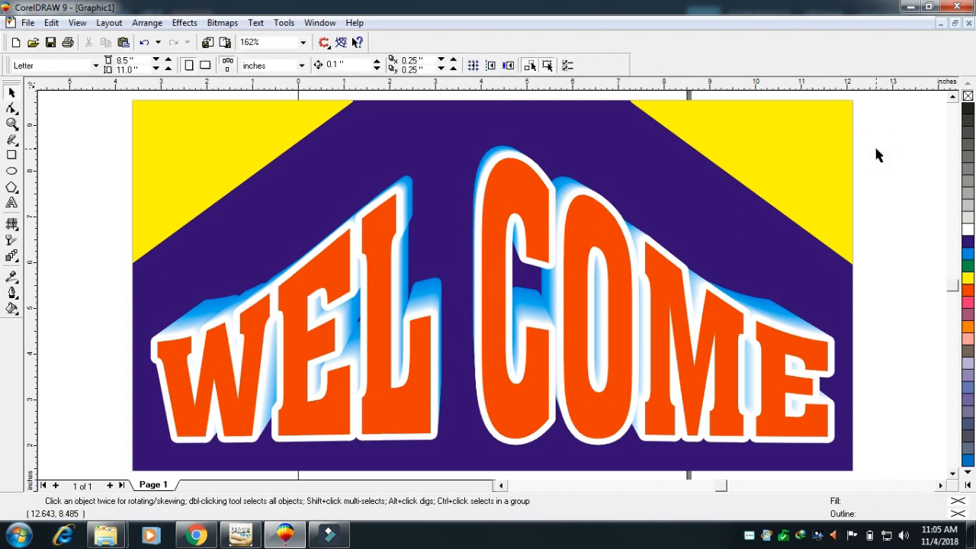
pyautogui.click(809, 157)
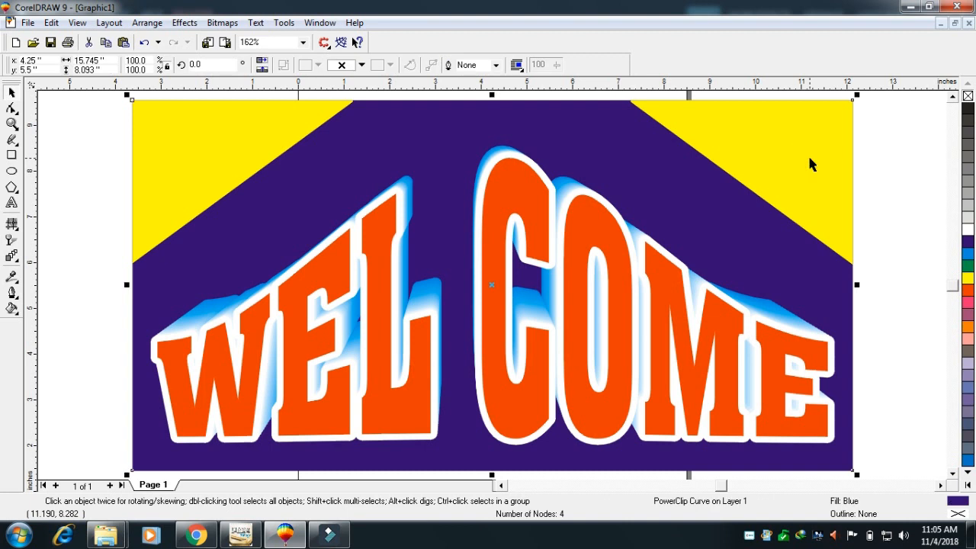
pyautogui.click(751, 536)
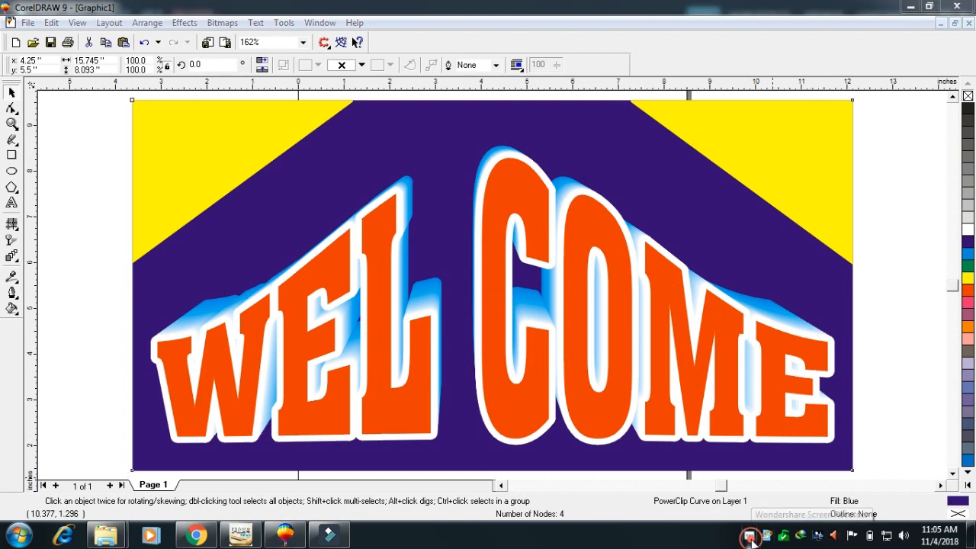